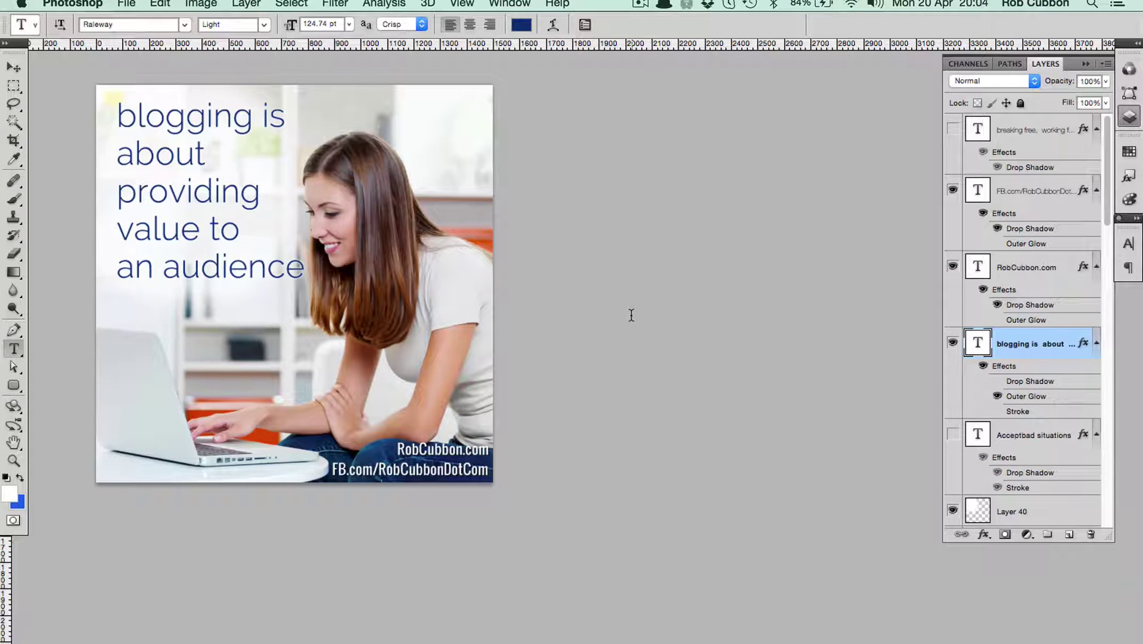
# - Drag the Layers panel out of the right dock into a floating panel beside the quote image
pyautogui.moveTo(1045, 63); pyautogui.dragTo(563, 70)
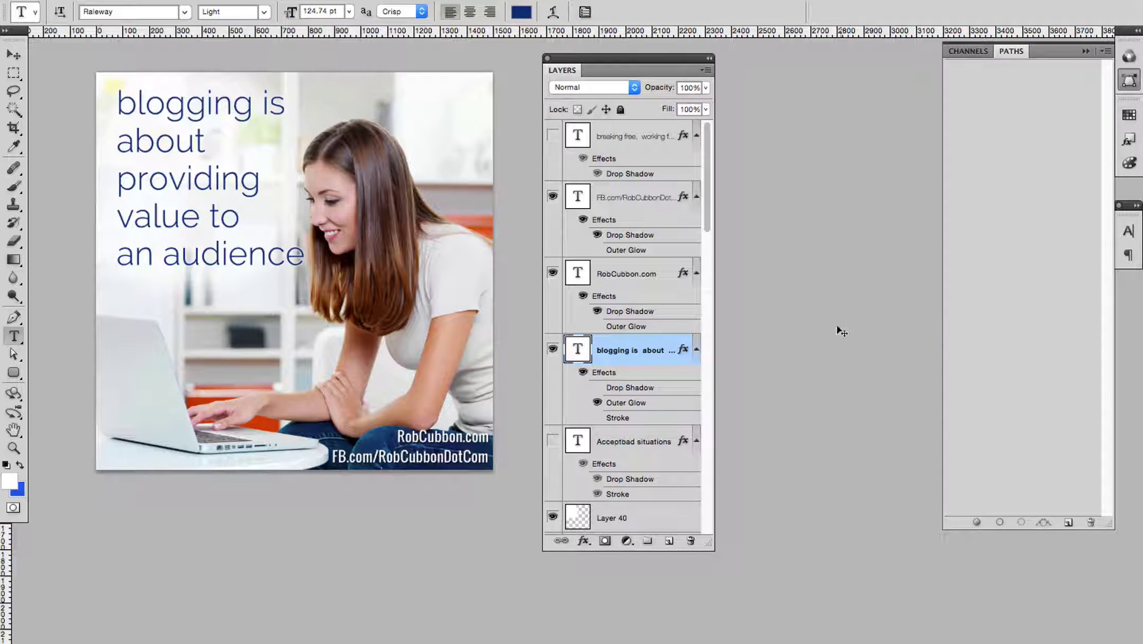
pyautogui.hotkey('ctrl', 'alt', 'i')
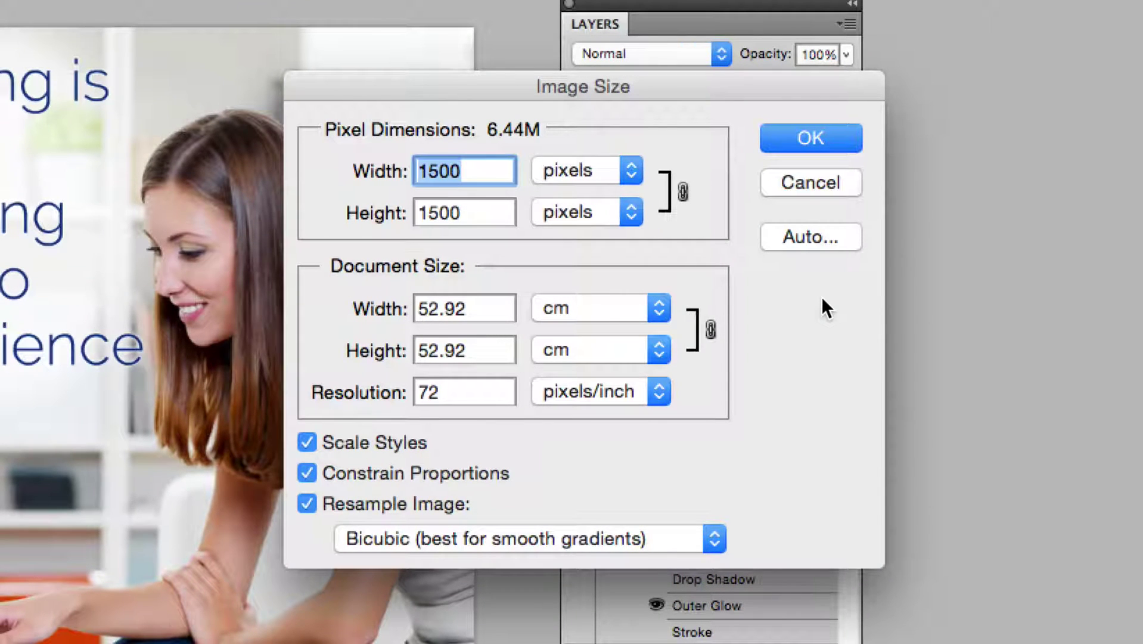
pyautogui.press('Escape')
pyautogui.scroll(-10, 486, 424)
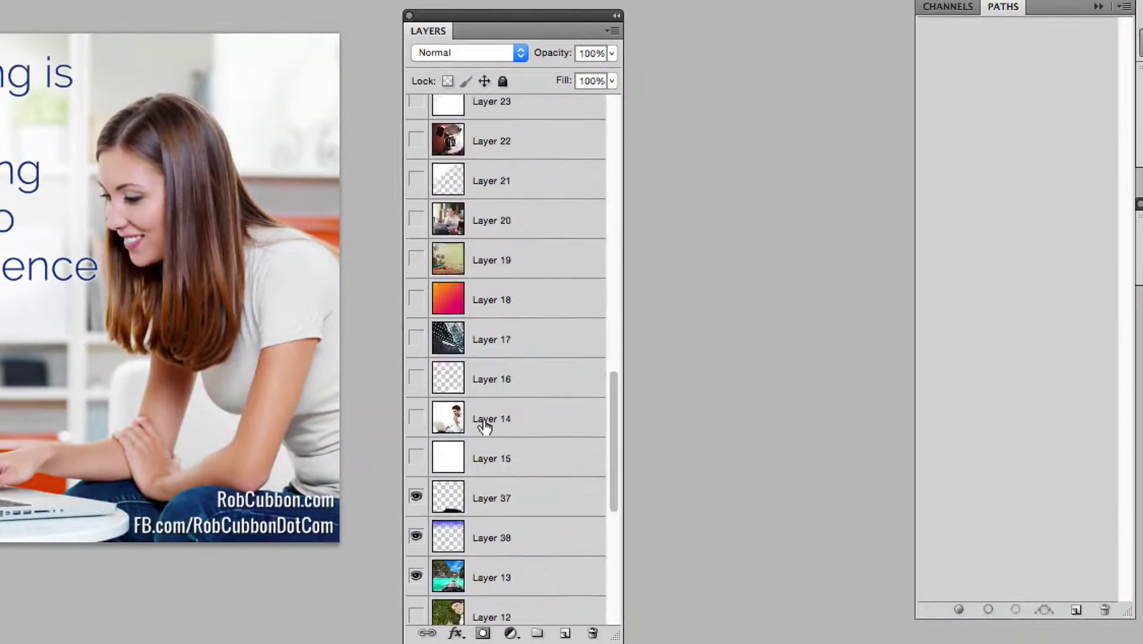
pyautogui.scroll(-2, 486, 425)
pyautogui.scroll(-8, 479, 424)
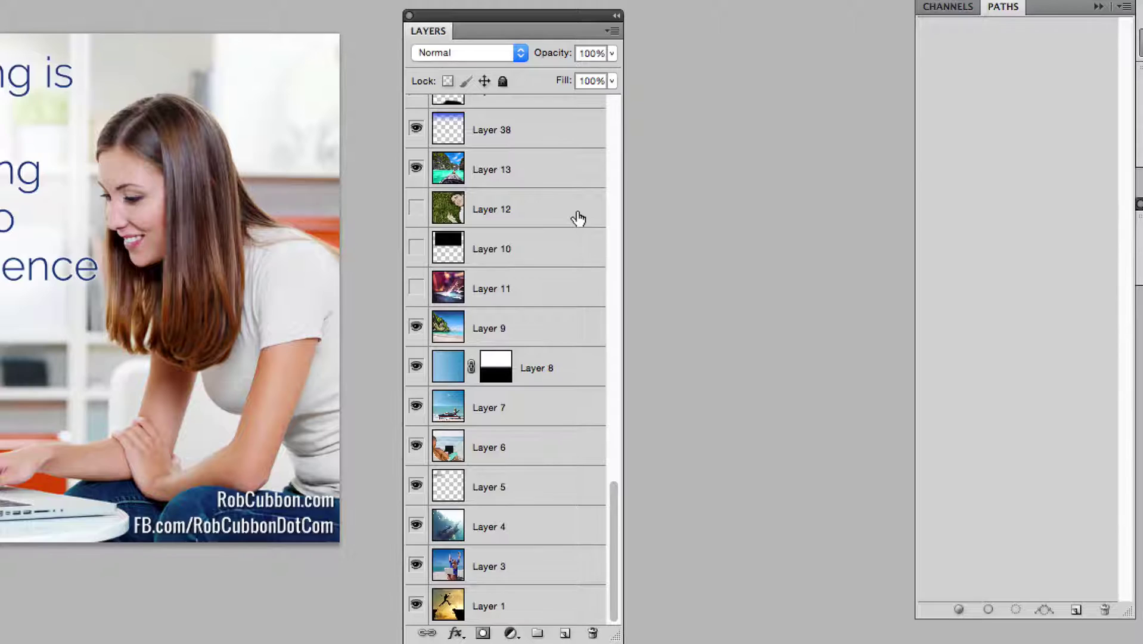
pyautogui.scroll(10, 578, 219)
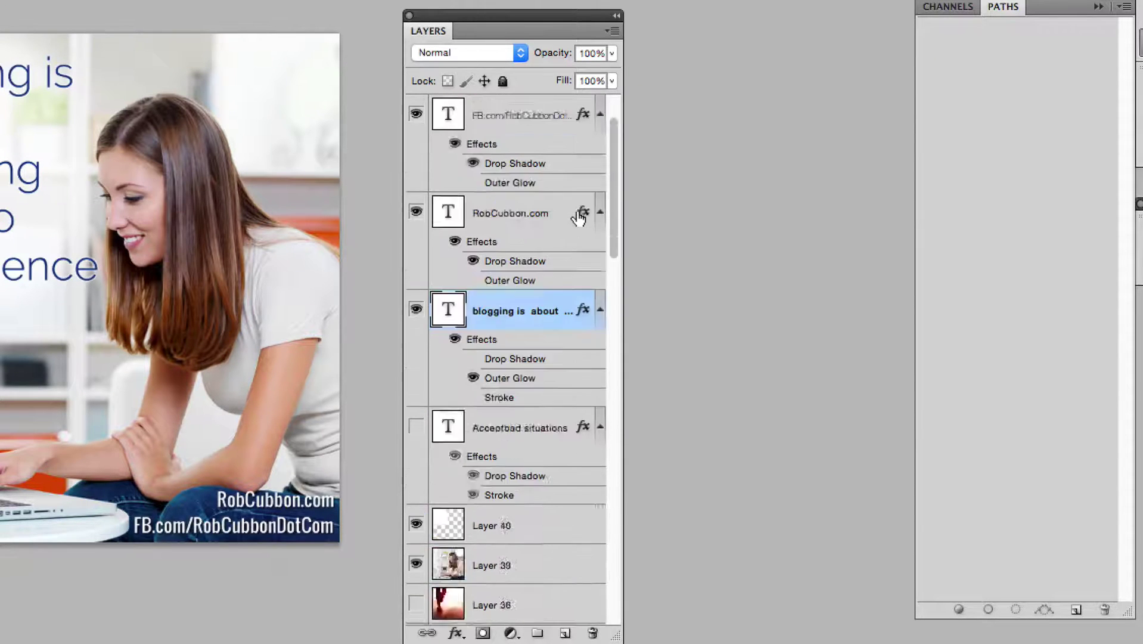
pyautogui.scroll(2, 578, 218)
pyautogui.scroll(-2, 578, 218)
pyautogui.scroll(2, 578, 218)
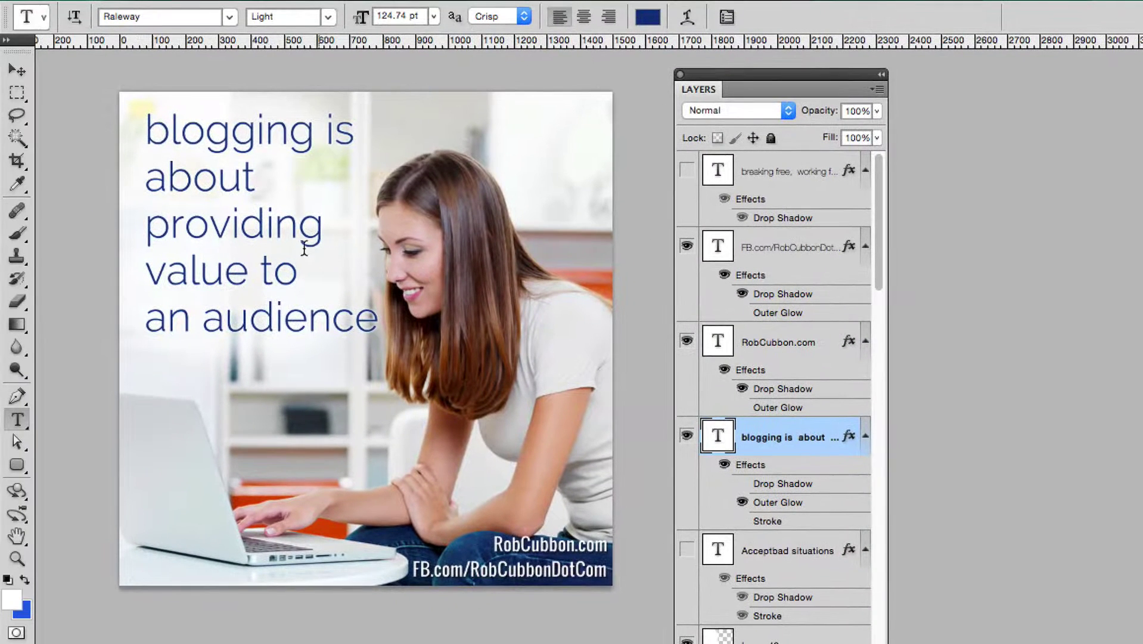
# - Swap the blogging quote's text for the pasted 'People like people' quote and commit it
pyautogui.click(220, 217)
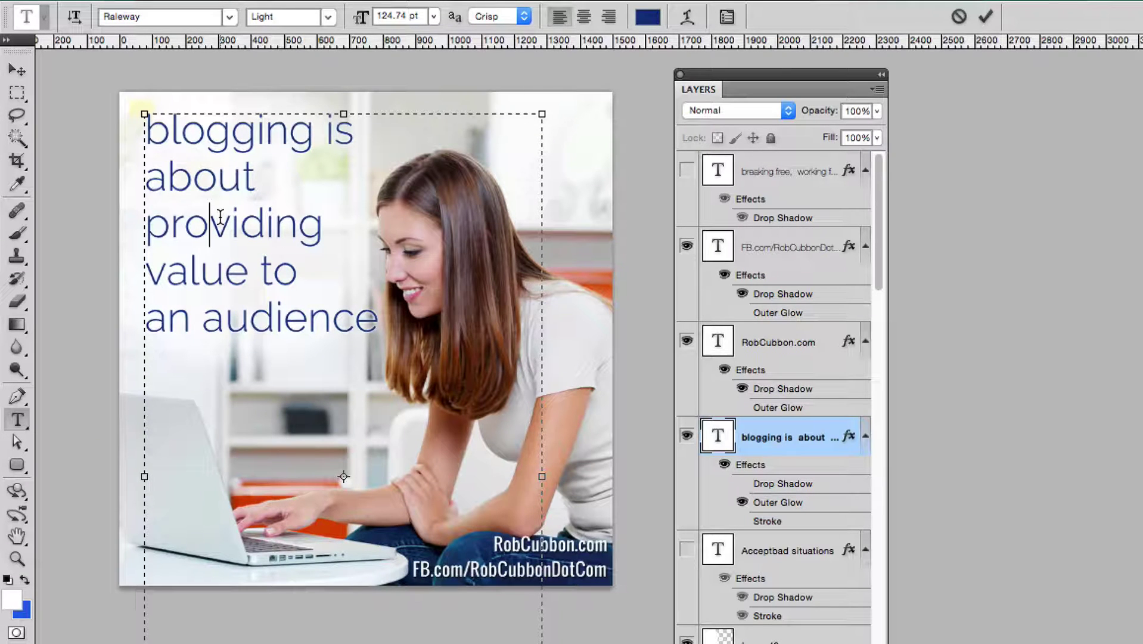
pyautogui.press('super+a')
pyautogui.write('People like people and find it easier to identify with a human being than they do with a faceless business brand')
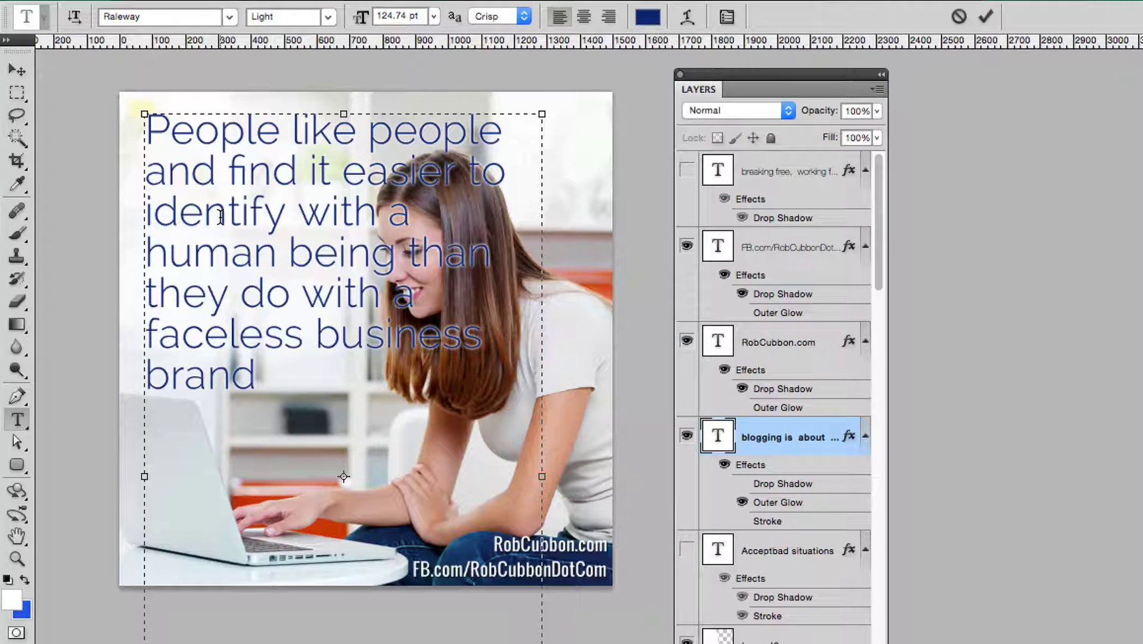
pyautogui.click(795, 548)
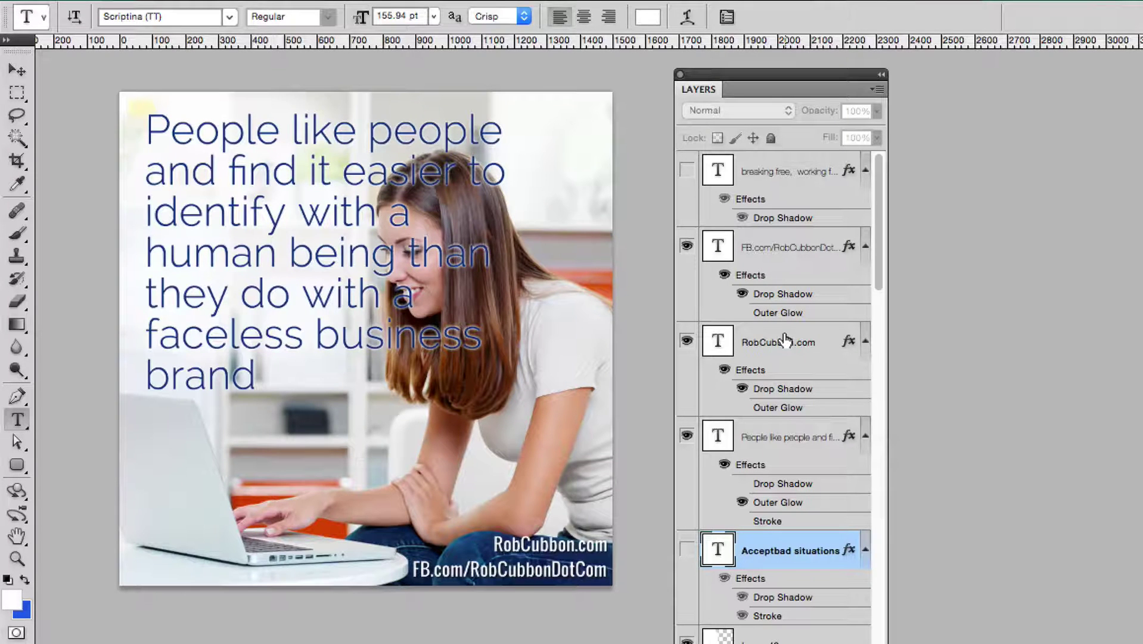
pyautogui.click(311, 156)
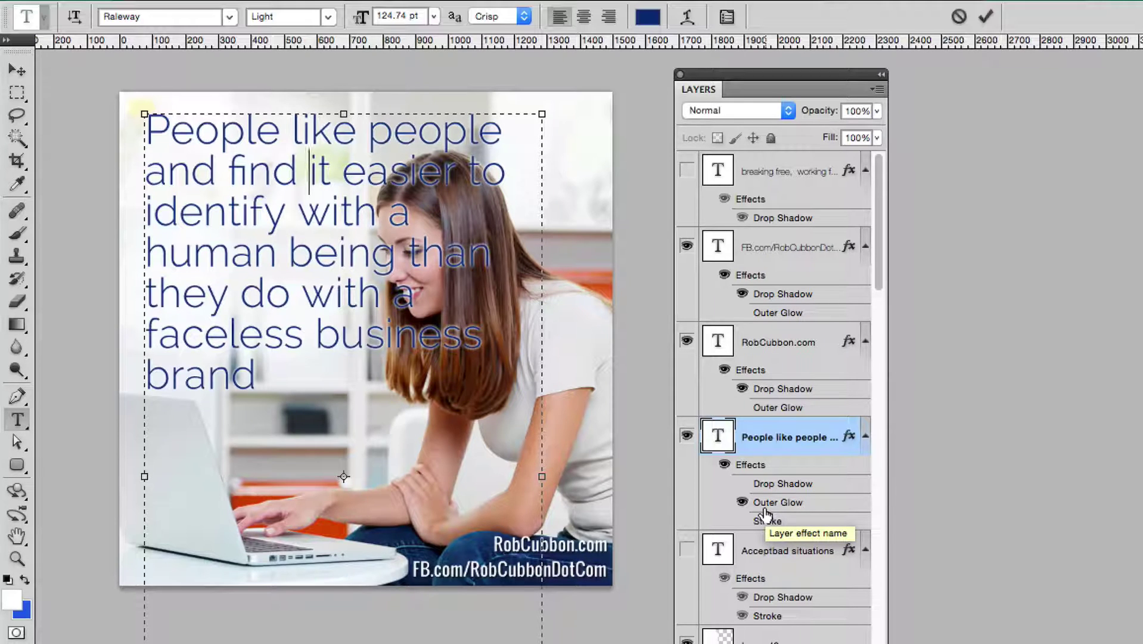
pyautogui.click(688, 170)
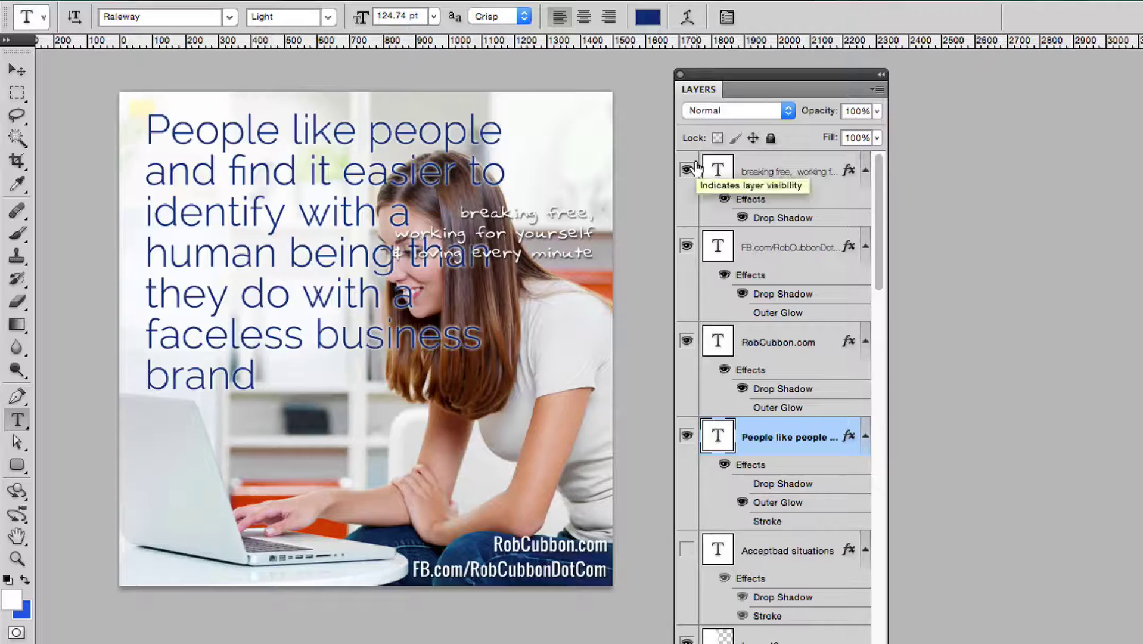
pyautogui.click(688, 169)
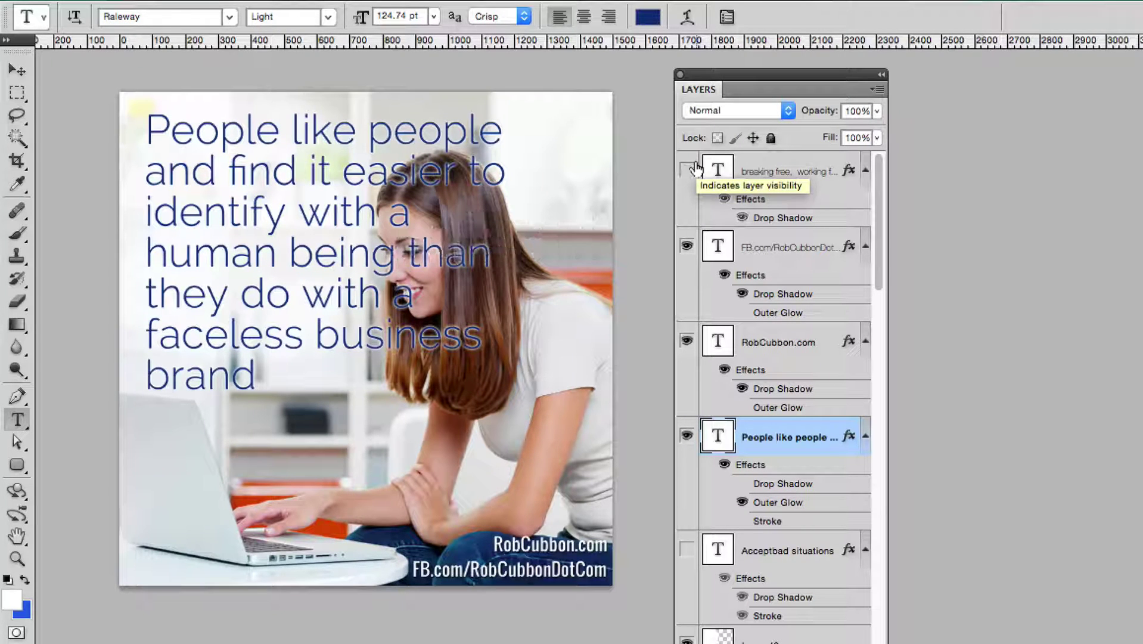
pyautogui.click(687, 549)
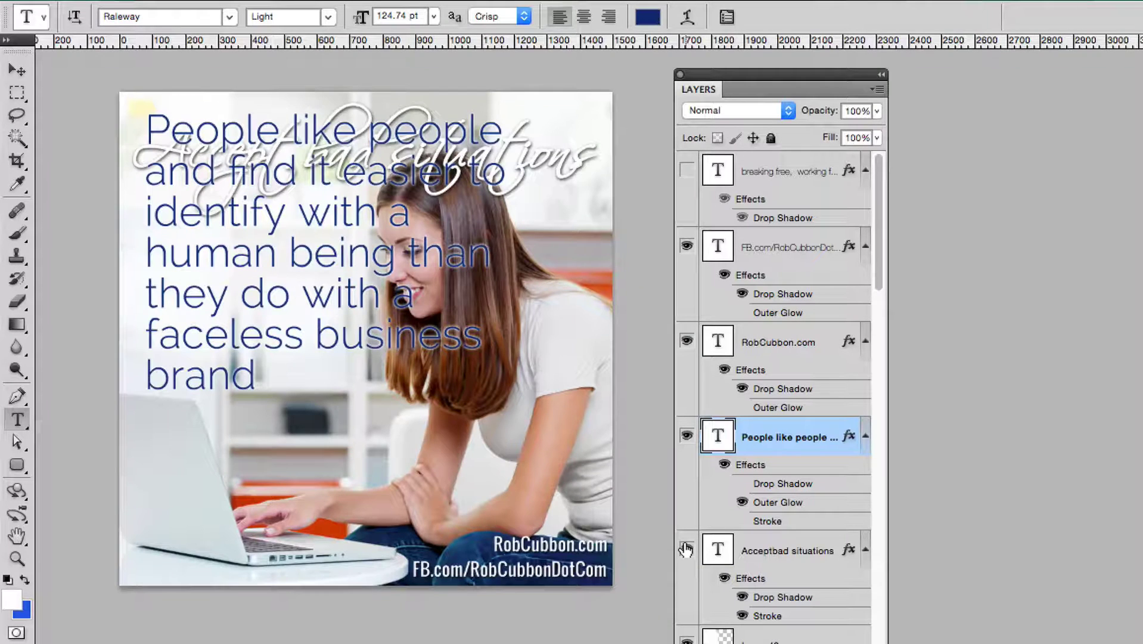
pyautogui.click(686, 549)
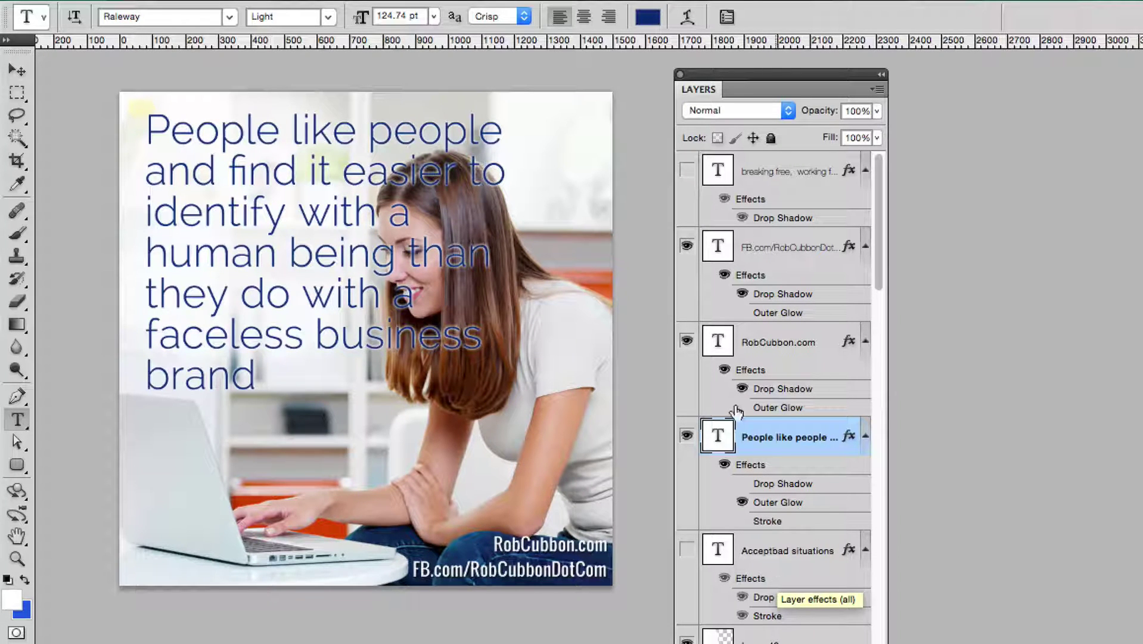
pyautogui.click(744, 345)
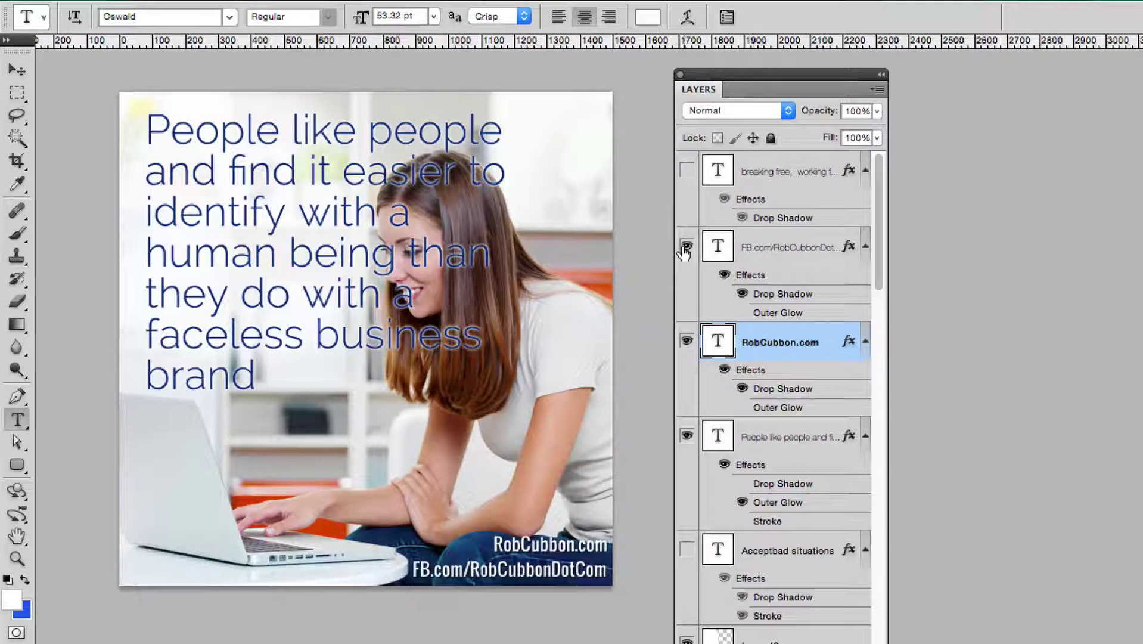
# - Switch to Finder's 'stock images' folder, sorted by date modified
pyautogui.press('super+Tab')
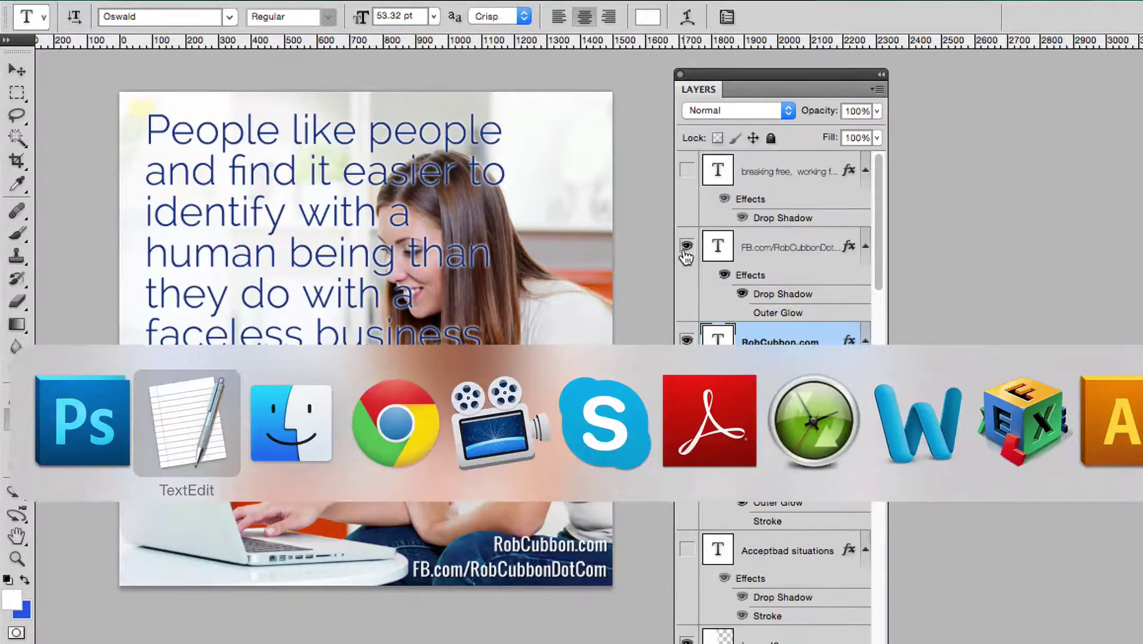
pyautogui.press('super+Tab')
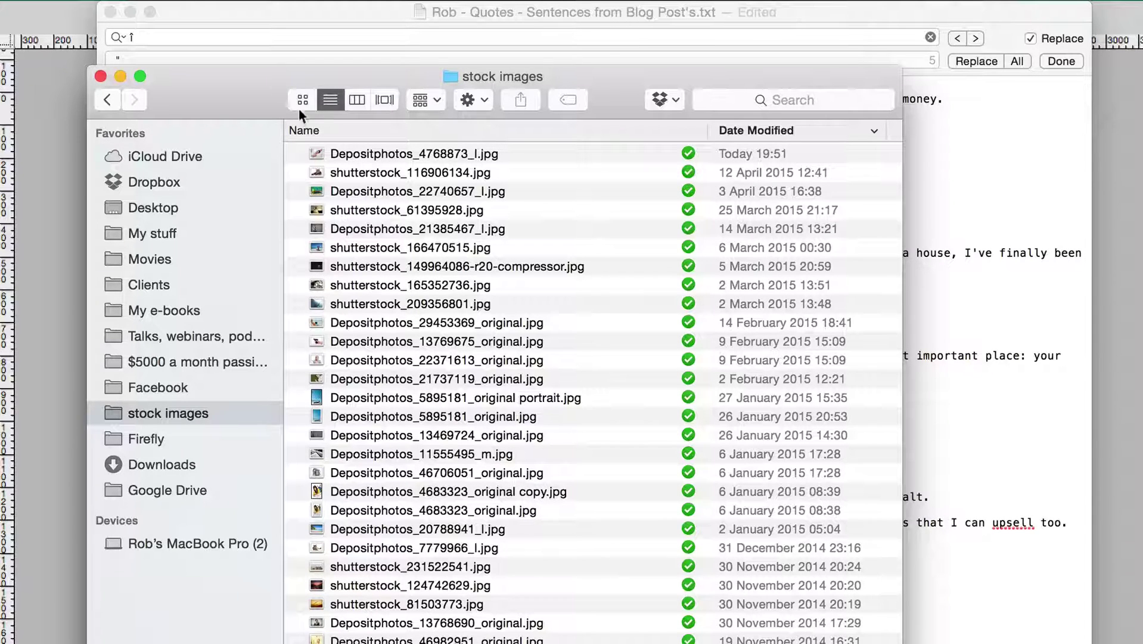
# - Open the laughing-man photo and lower its red curve to reduce the redness
pyautogui.click(403, 159)
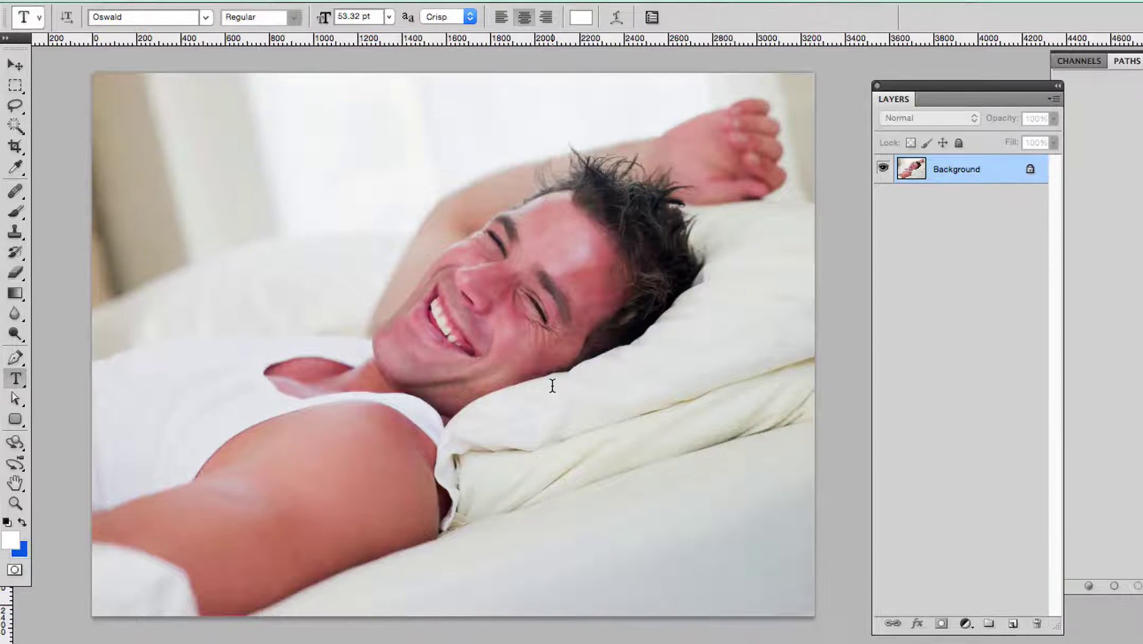
pyautogui.hotkey('ctrl', 'm')
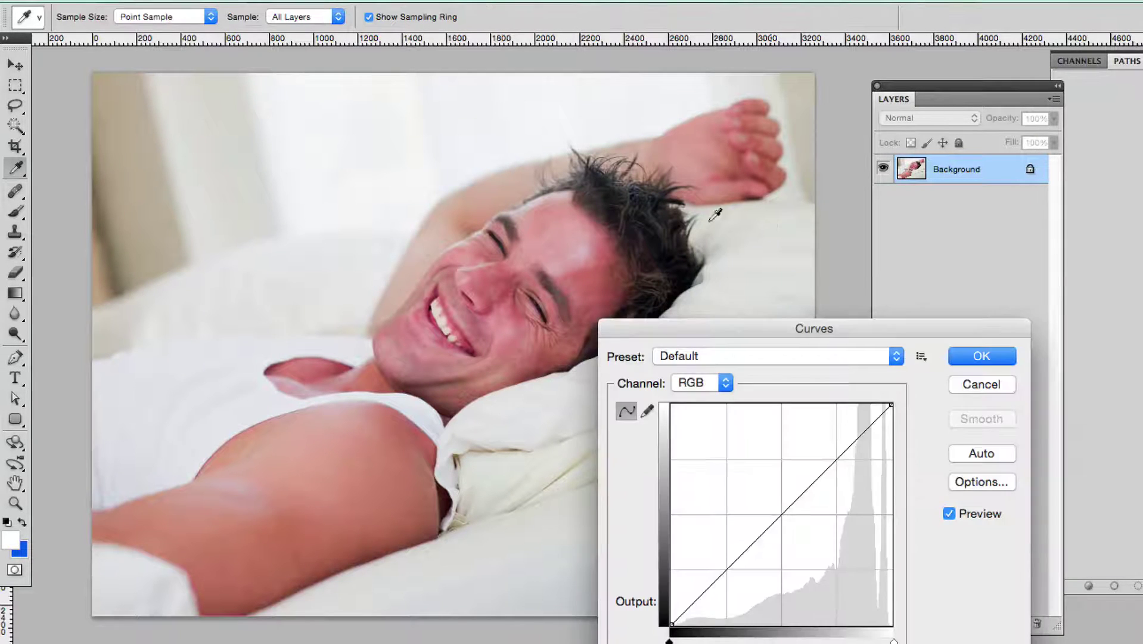
pyautogui.click(708, 387)
pyautogui.click(692, 395)
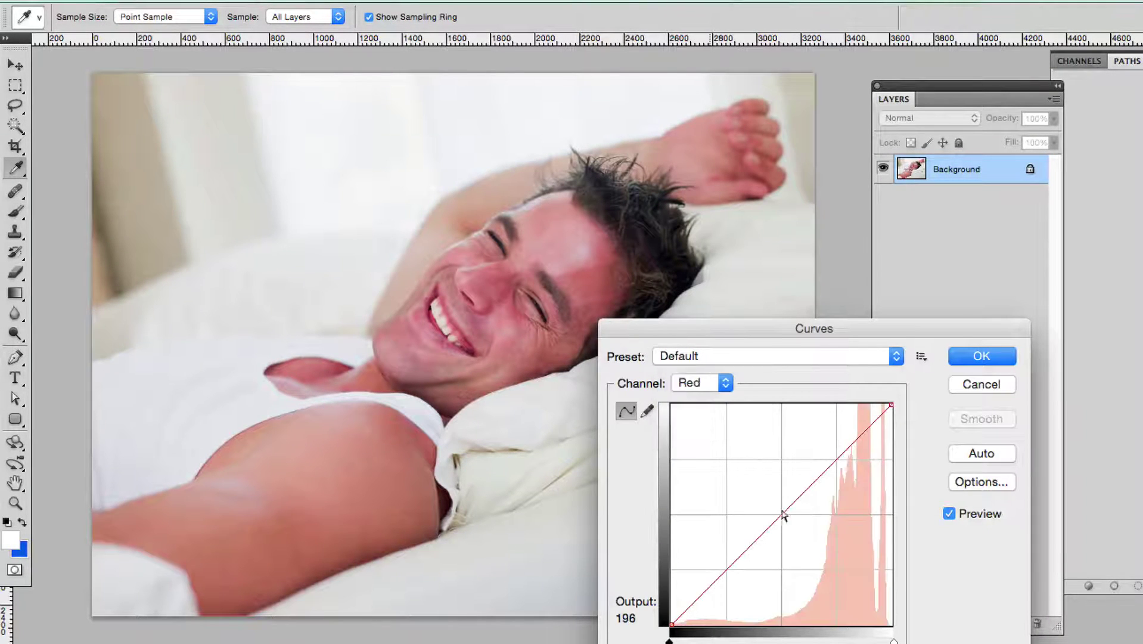
pyautogui.moveTo(782, 513); pyautogui.dragTo(788, 518)
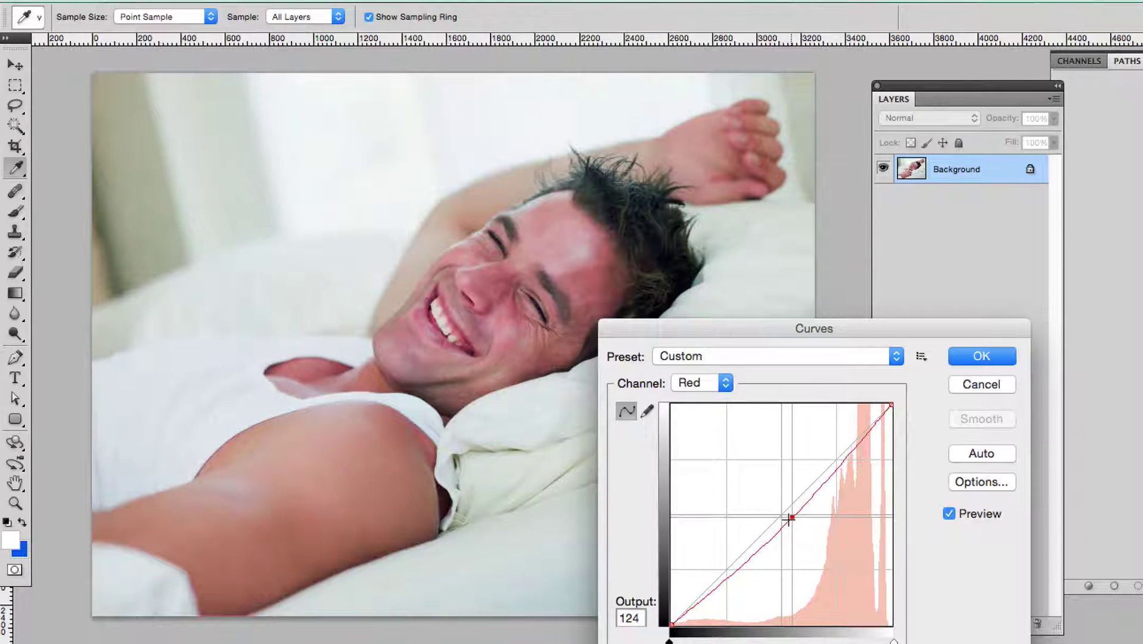
pyautogui.press('Return')
# - Copy the whole photo and paste it above Layer 40 in the FB square quotes master
pyautogui.press('t')
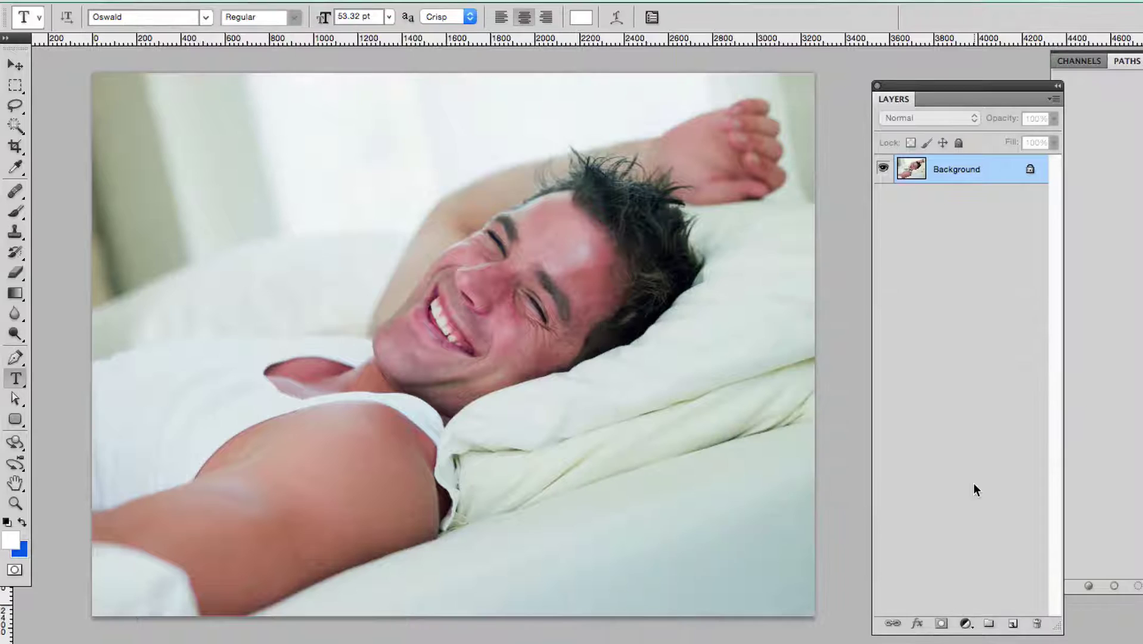
pyautogui.hotkey('ctrl', 'a')
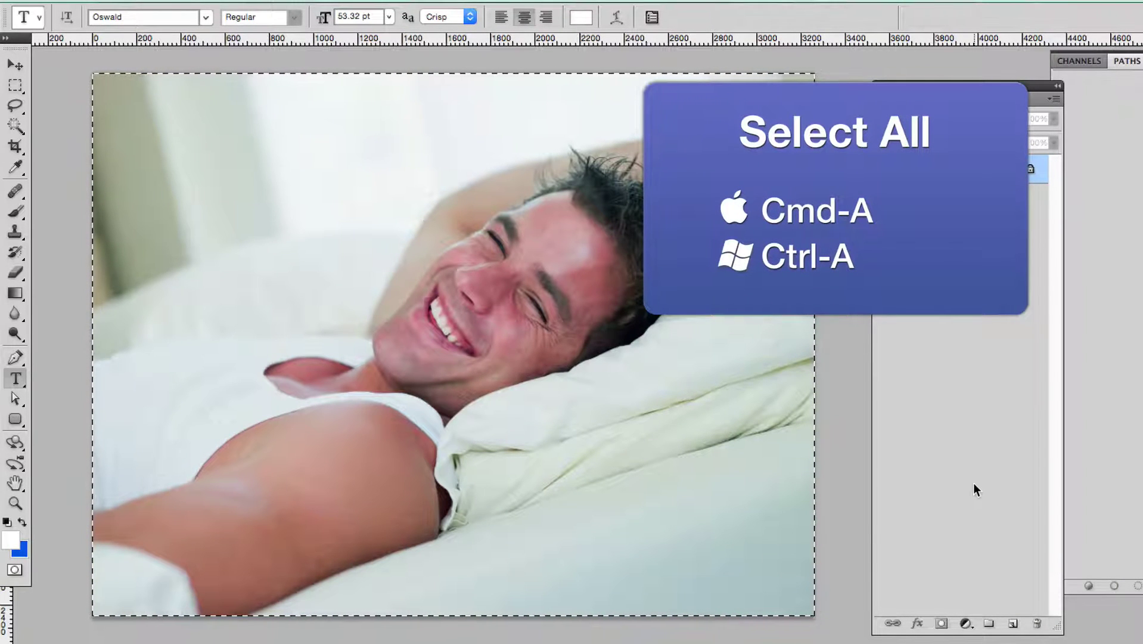
pyautogui.hotkey('ctrl', 'c')
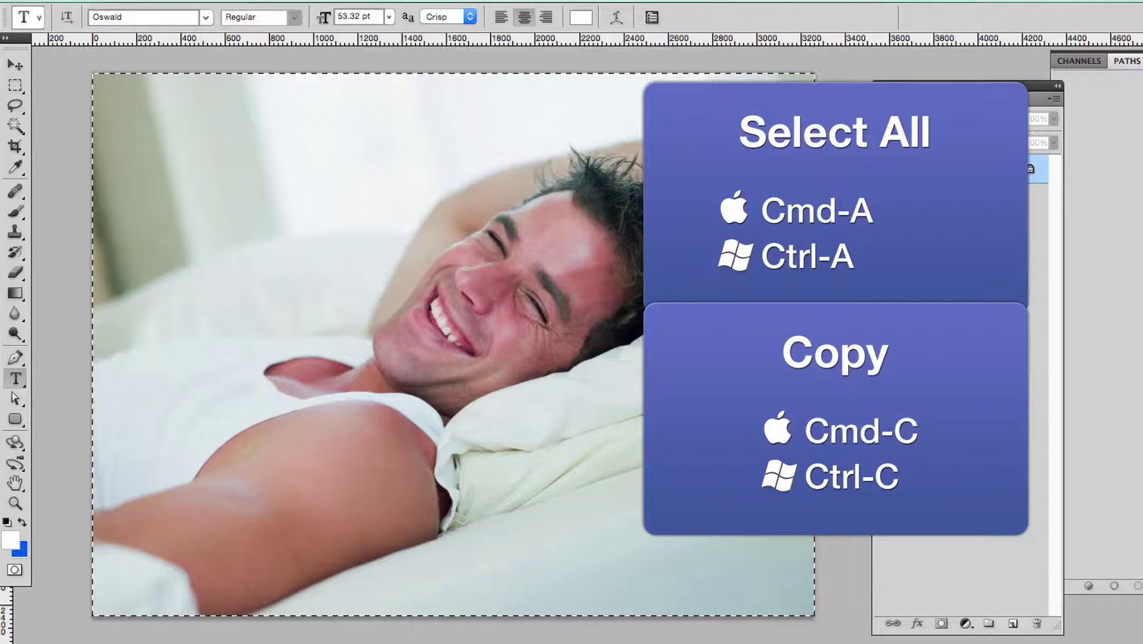
pyautogui.click(569, 1)
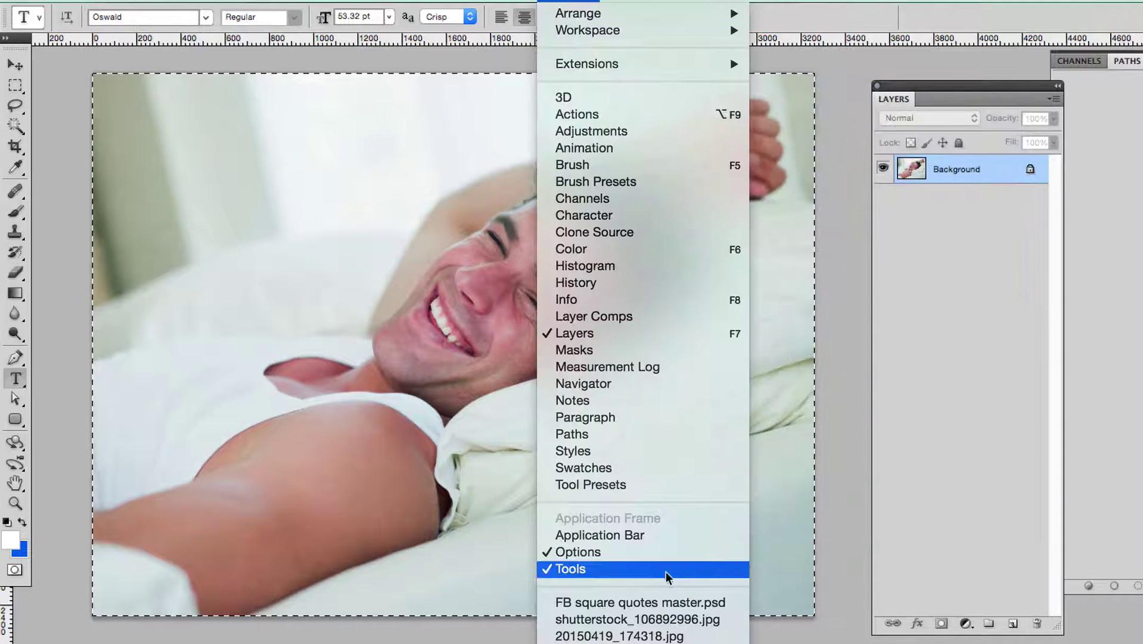
pyautogui.click(677, 602)
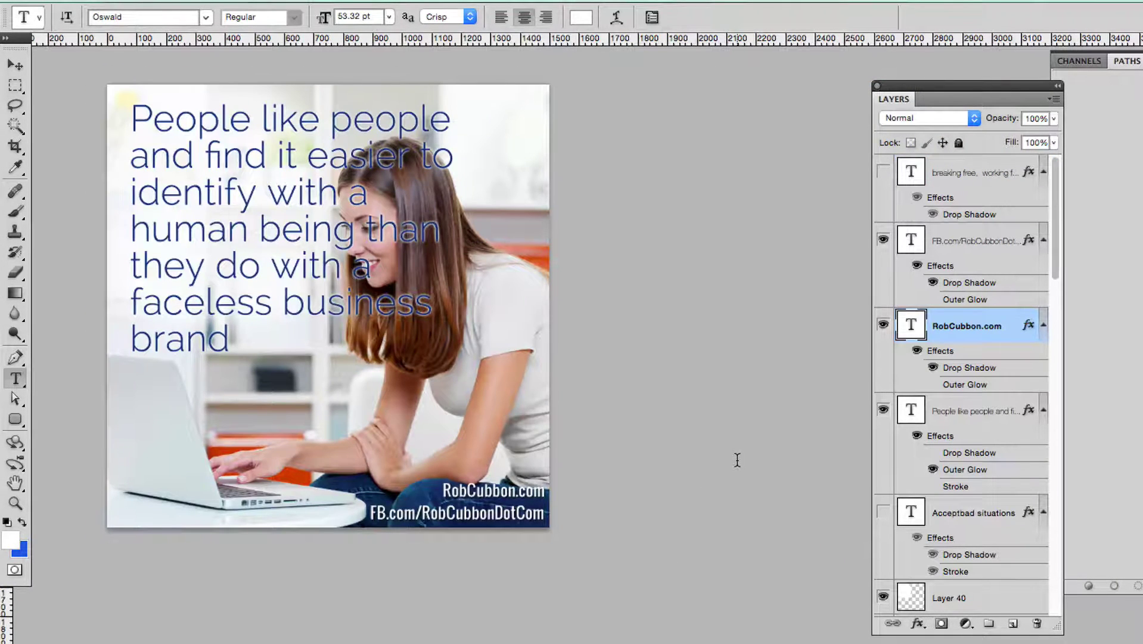
pyautogui.scroll(-5, 941, 471)
pyautogui.click(952, 261)
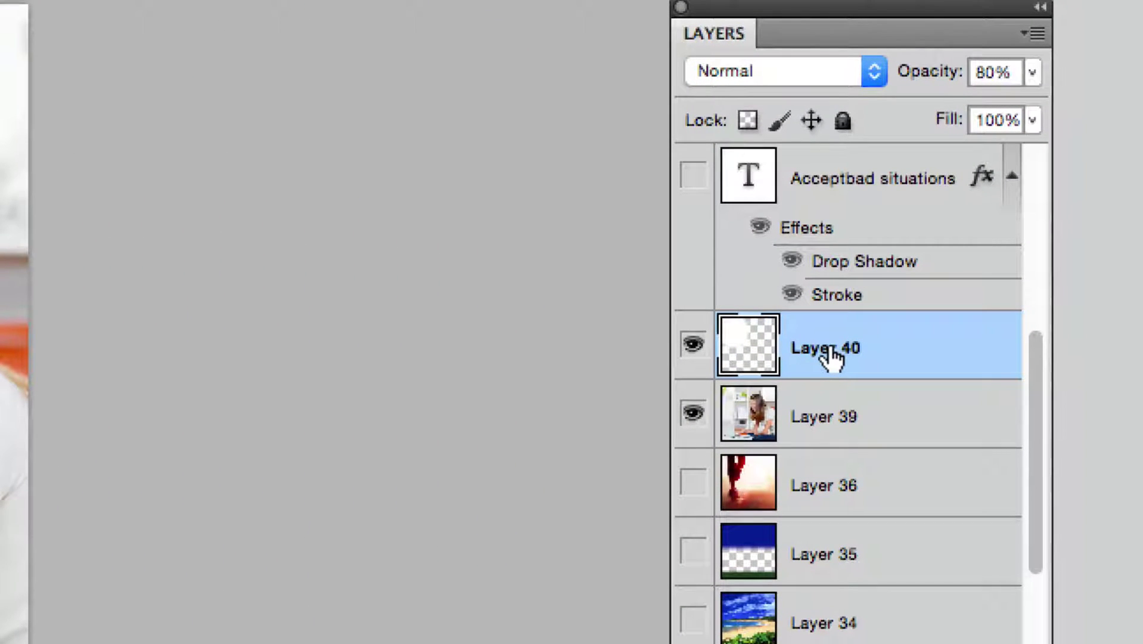
pyautogui.hotkey('ctrl', 'v')
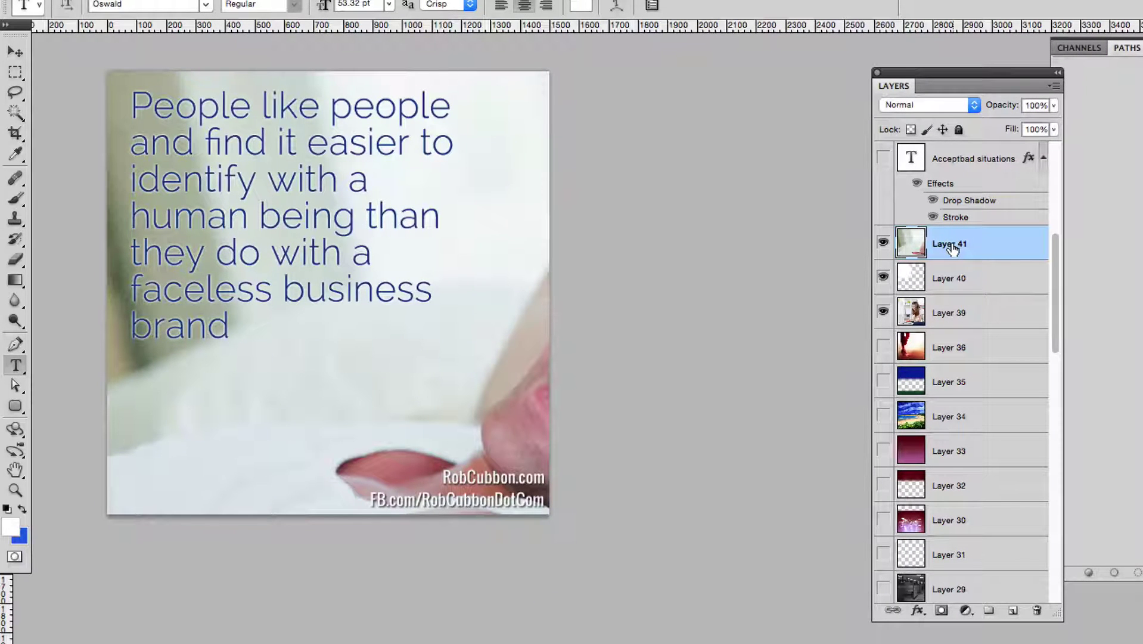
# - Scale and position the pasted photo so it covers the square canvas
pyautogui.hotkey('ctrl', 't')
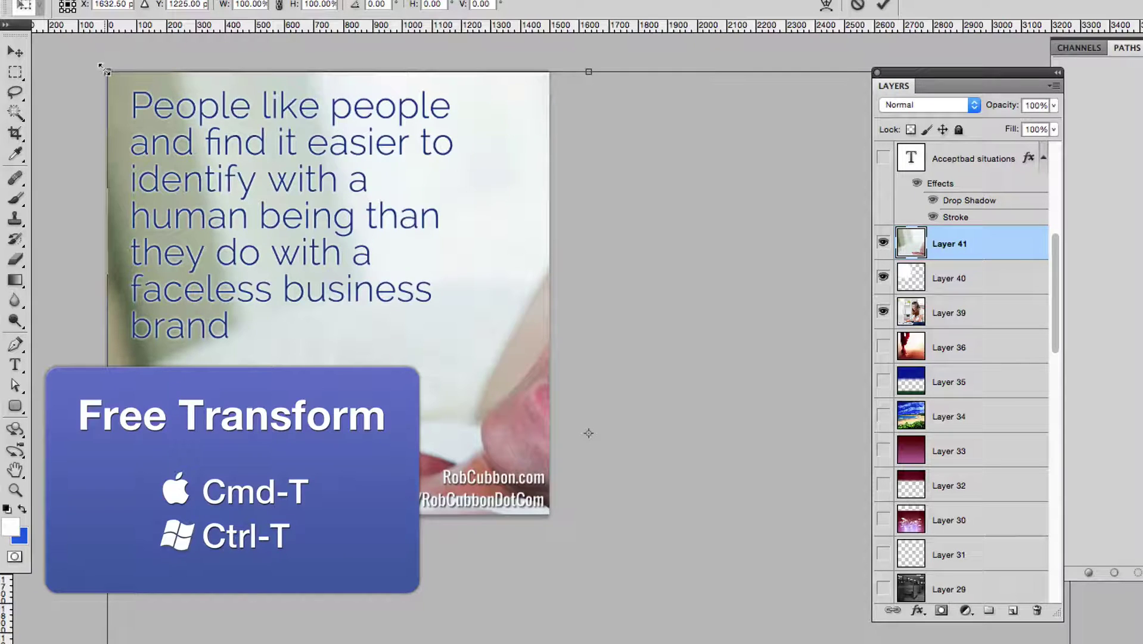
pyautogui.moveTo(103, 67); pyautogui.dragTo(541, 446)
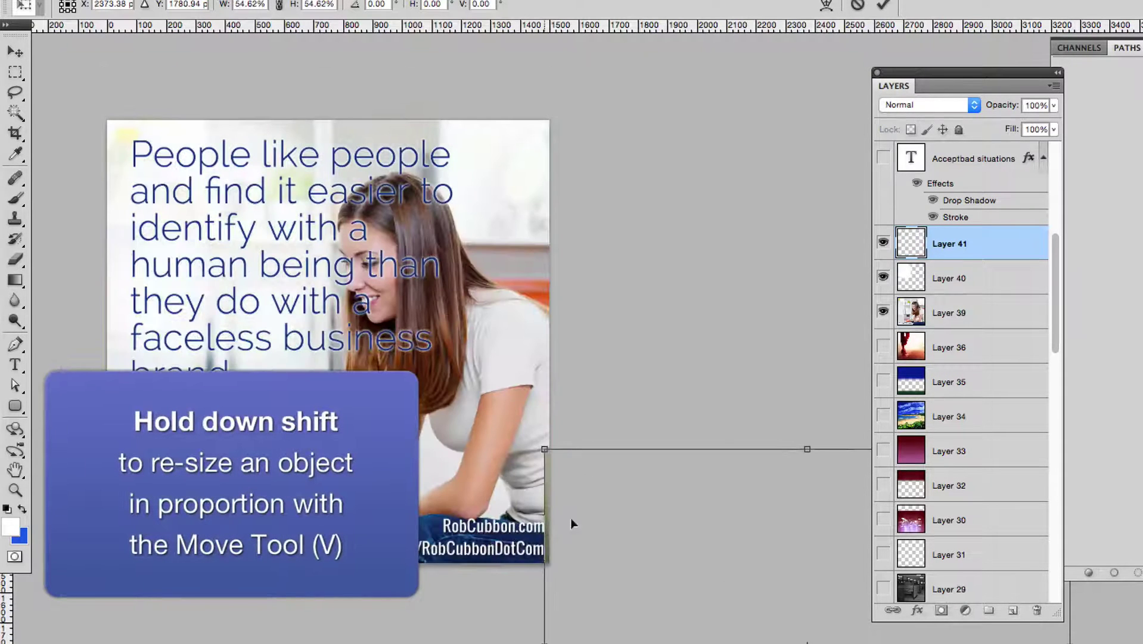
pyautogui.moveTo(571, 524); pyautogui.dragTo(118, 193)
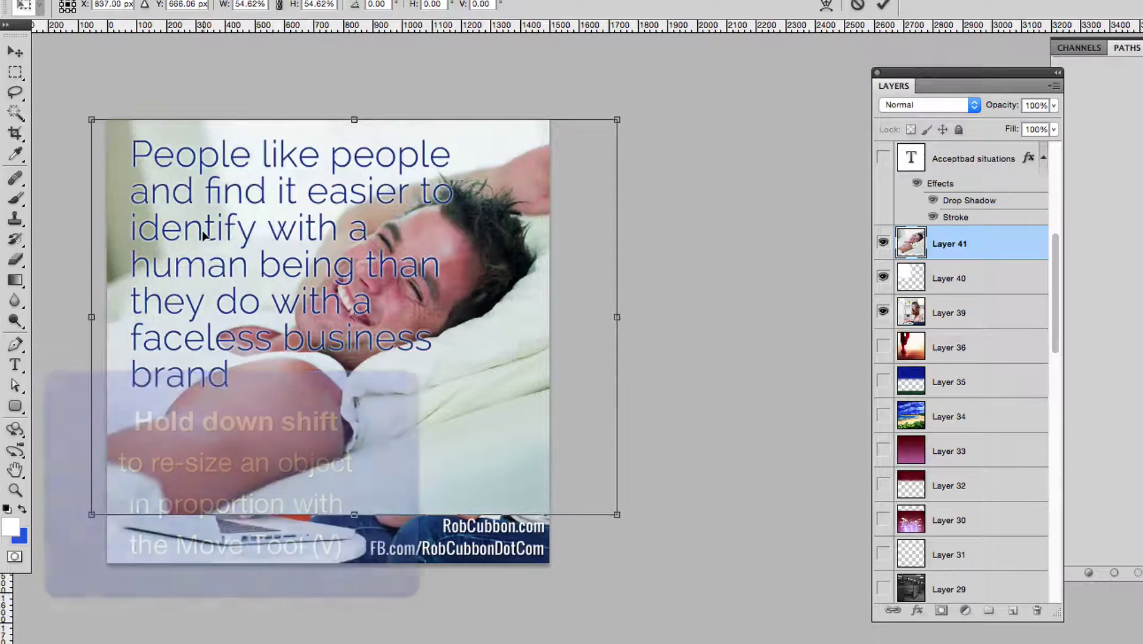
pyautogui.moveTo(617, 513)
pyautogui.mouseDown()
pyautogui.moveTo(669, 592)
pyautogui.moveTo(717, 612)
pyautogui.mouseUp()
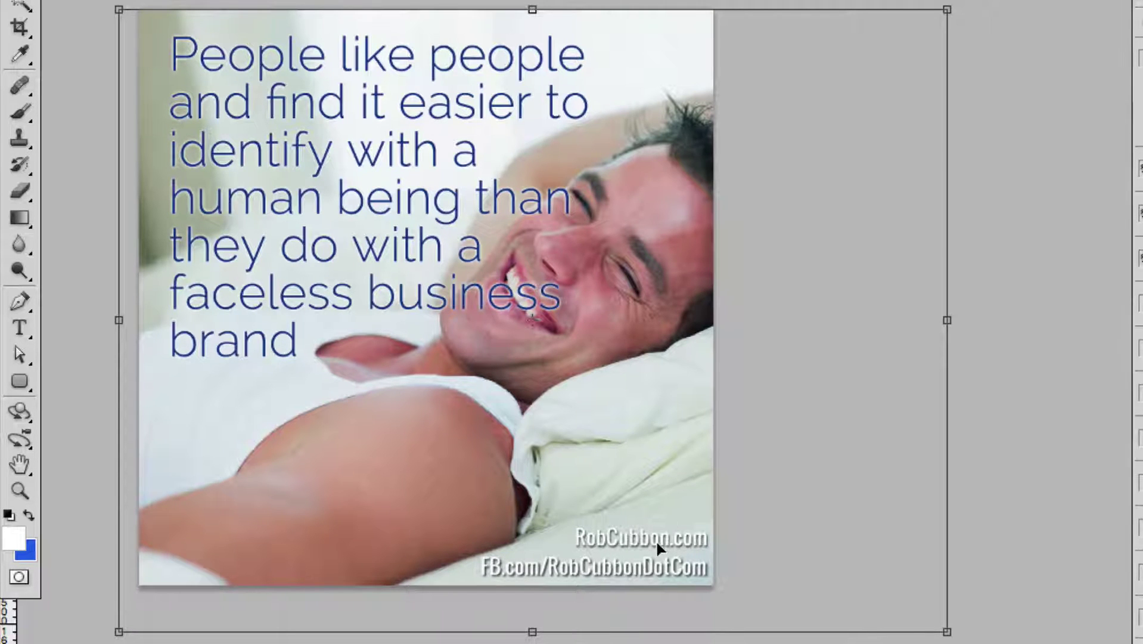
# - Delete 'like people and' from the quote and change 'being' to 'rather'
pyautogui.press('t')
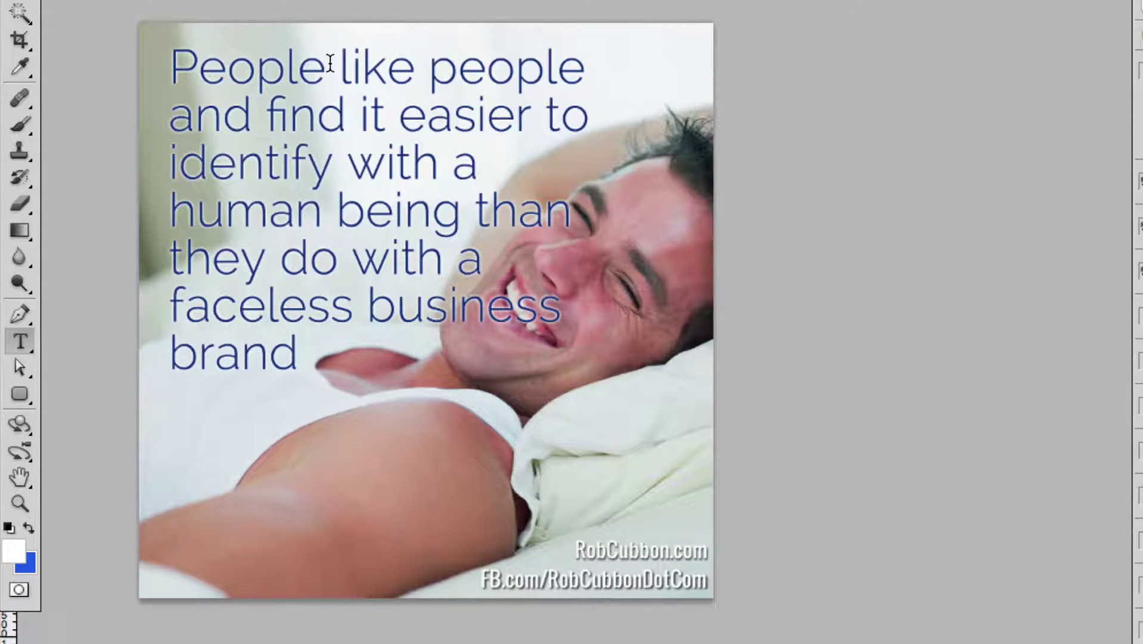
pyautogui.click(330, 62)
pyautogui.moveTo(337, 63); pyautogui.dragTo(272, 114)
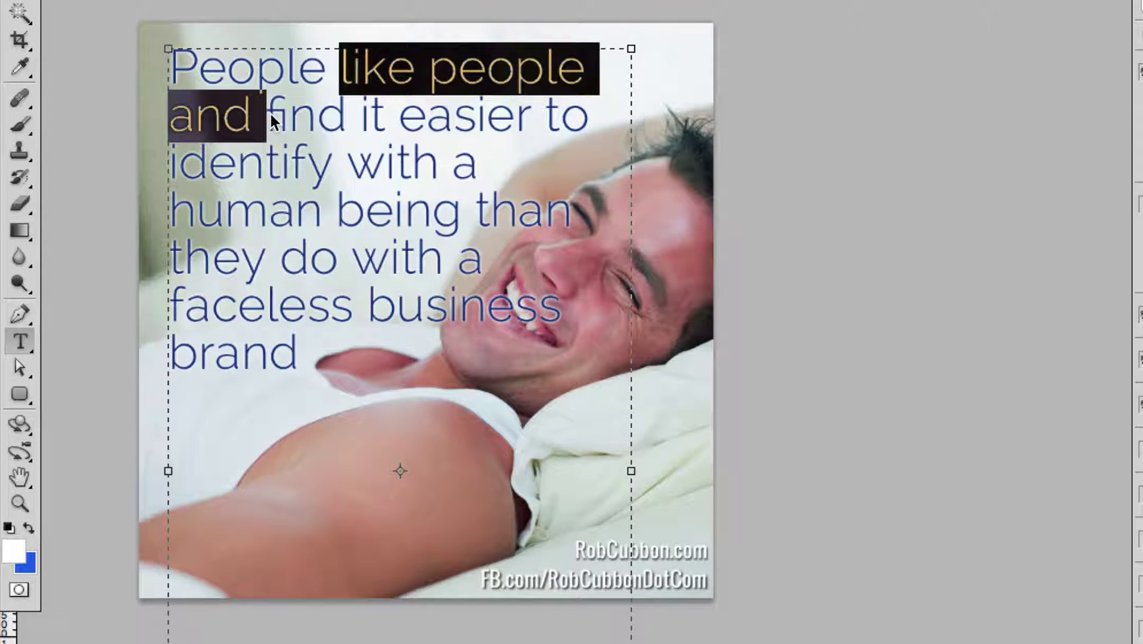
pyautogui.press('BackSpace')
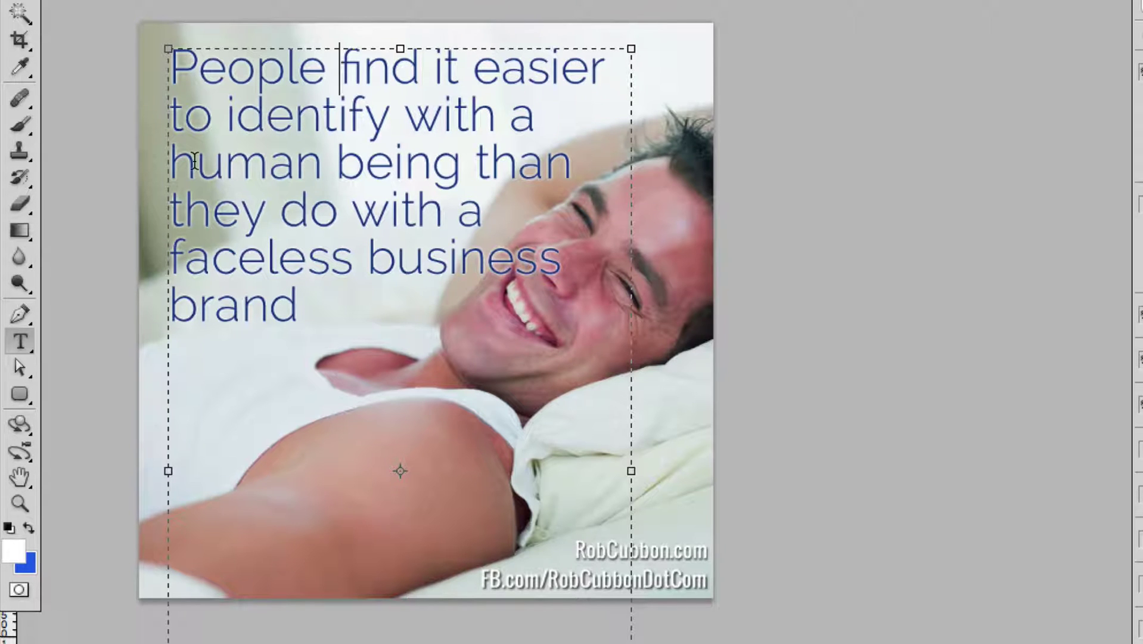
pyautogui.doubleClick(362, 173)
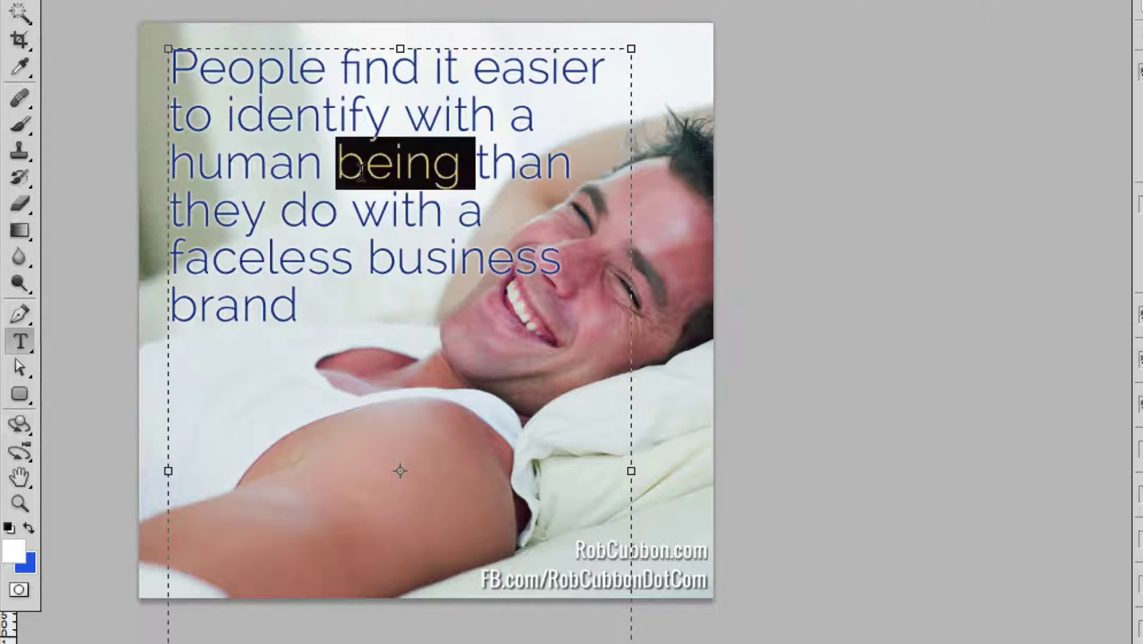
pyautogui.write('rather')
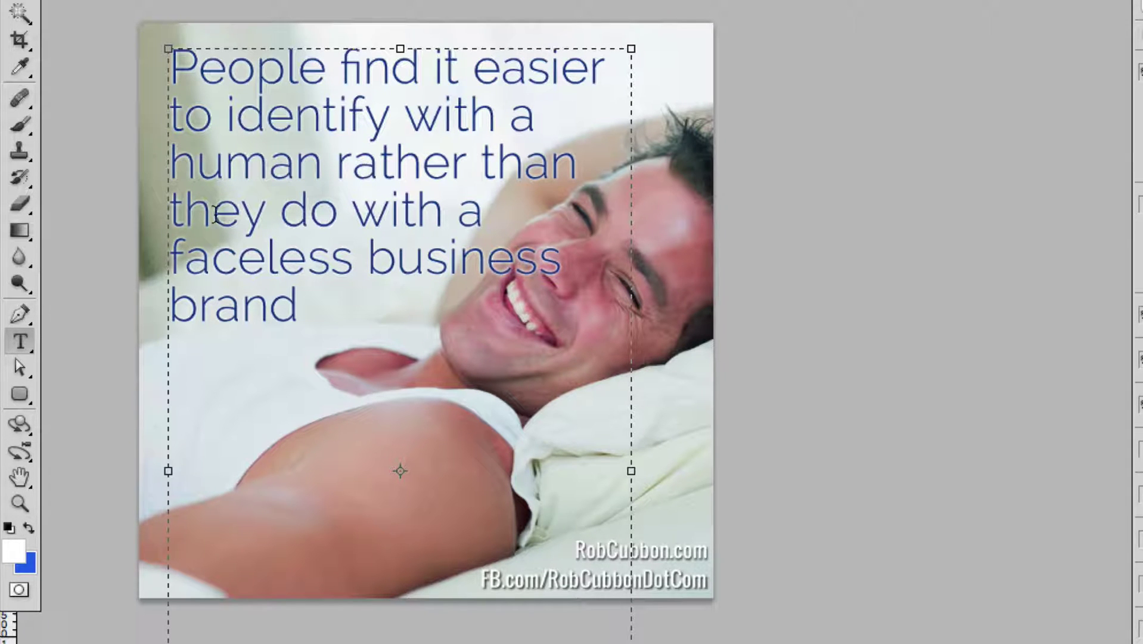
# - Remove 'they do with', the extra space and the word 'brand' from the quote
pyautogui.click(444, 210)
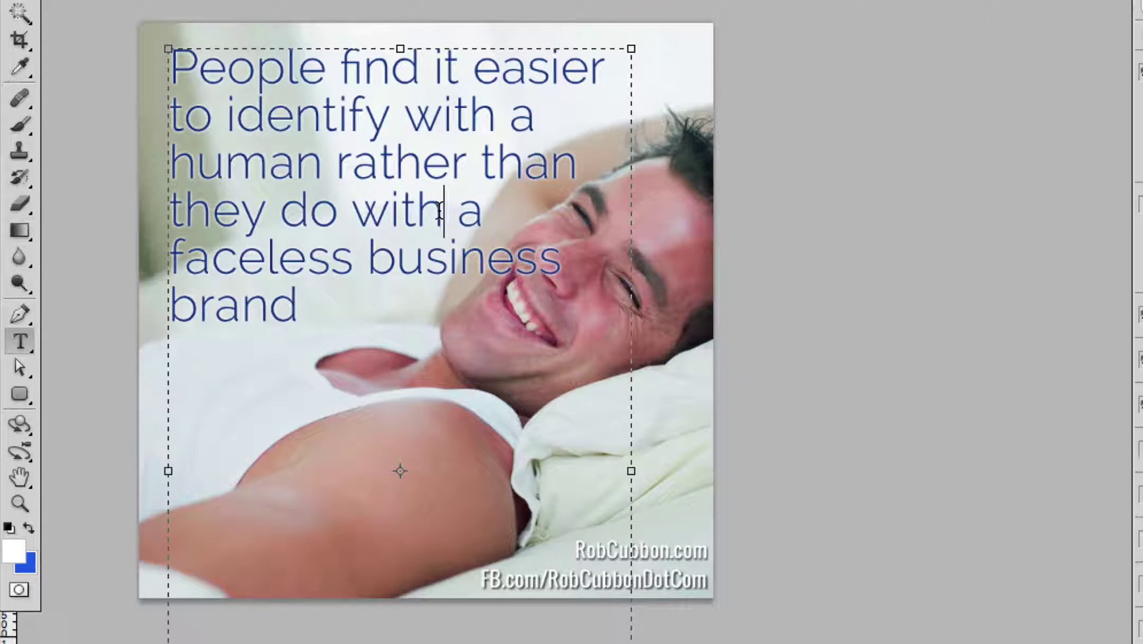
pyautogui.keyDown('shift'); pyautogui.click(189, 207); pyautogui.keyUp('shift')
pyautogui.press('BackSpace')
pyautogui.press('BackSpace')
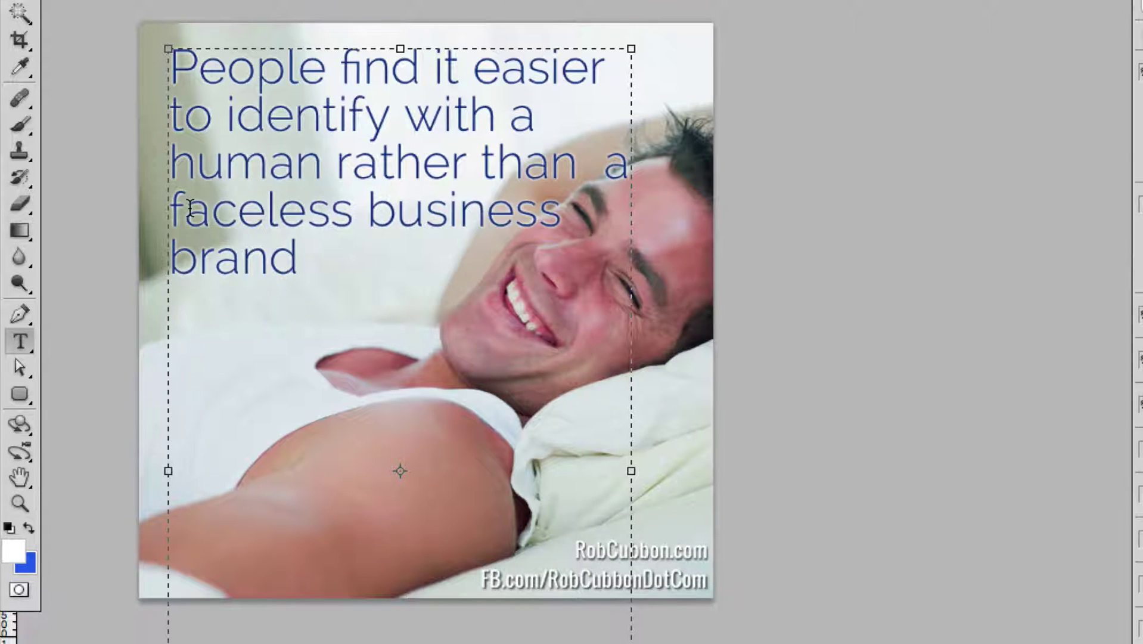
pyautogui.click(590, 161)
pyautogui.press('BackSpace')
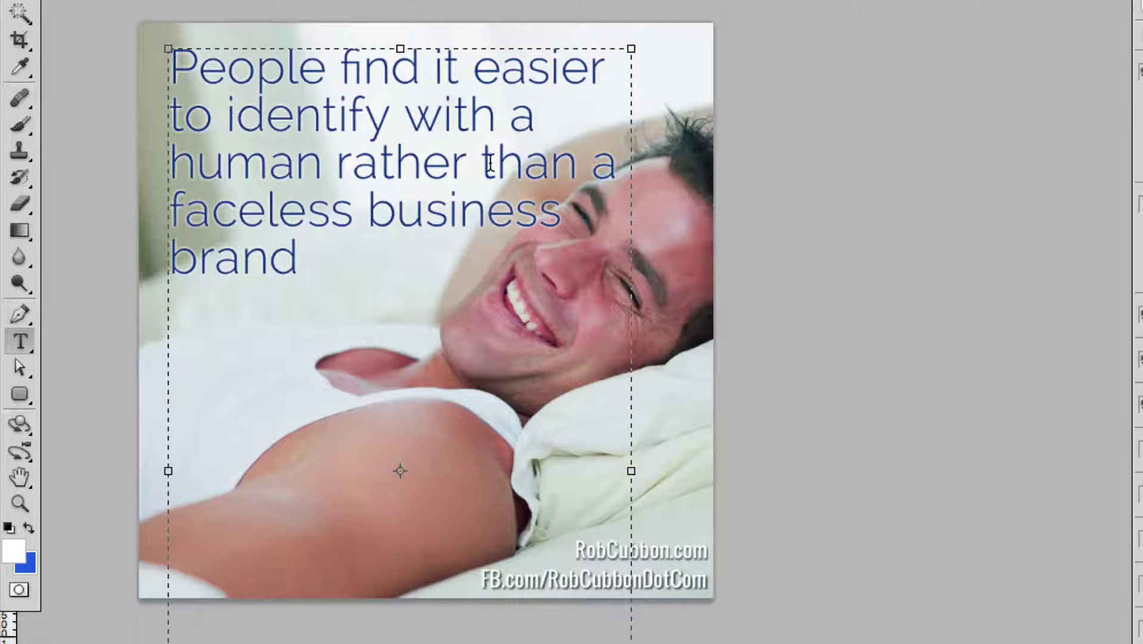
pyautogui.doubleClick(235, 268)
pyautogui.press('BackSpace')
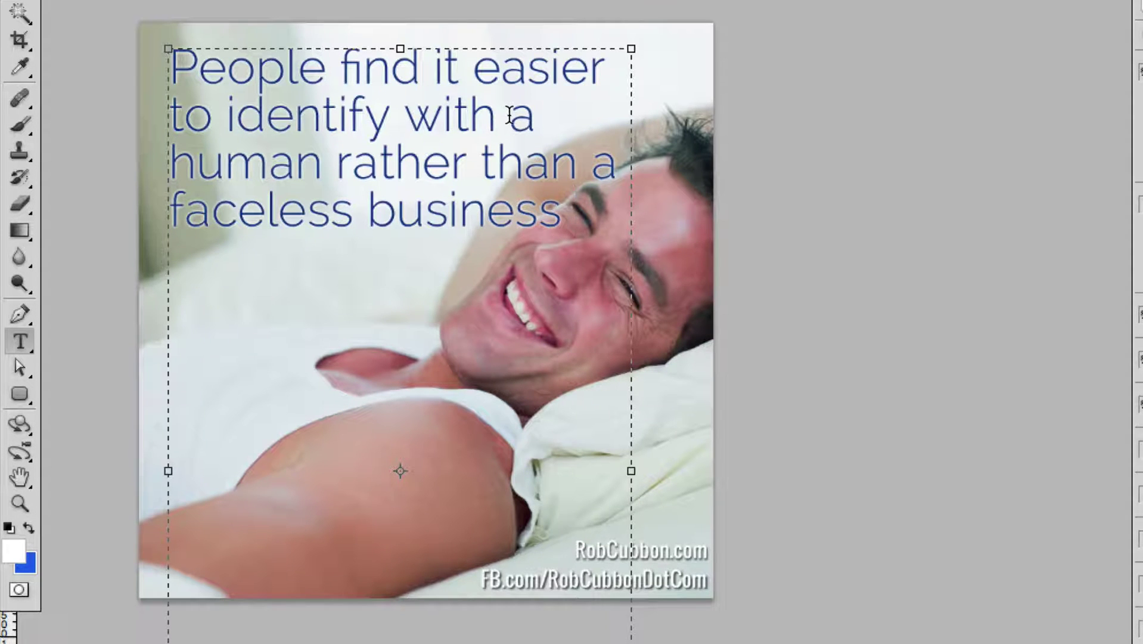
# - Start new quote lines at 'than' and at 'faceless'
pyautogui.click(481, 162)
pyautogui.press('Return')
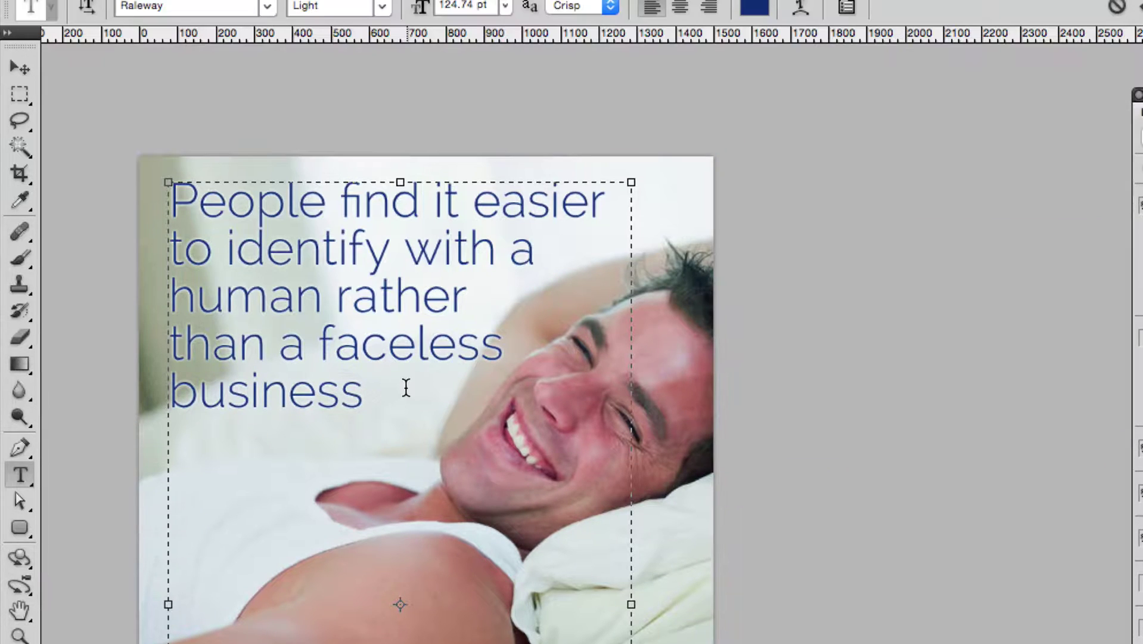
pyautogui.click(15, 70)
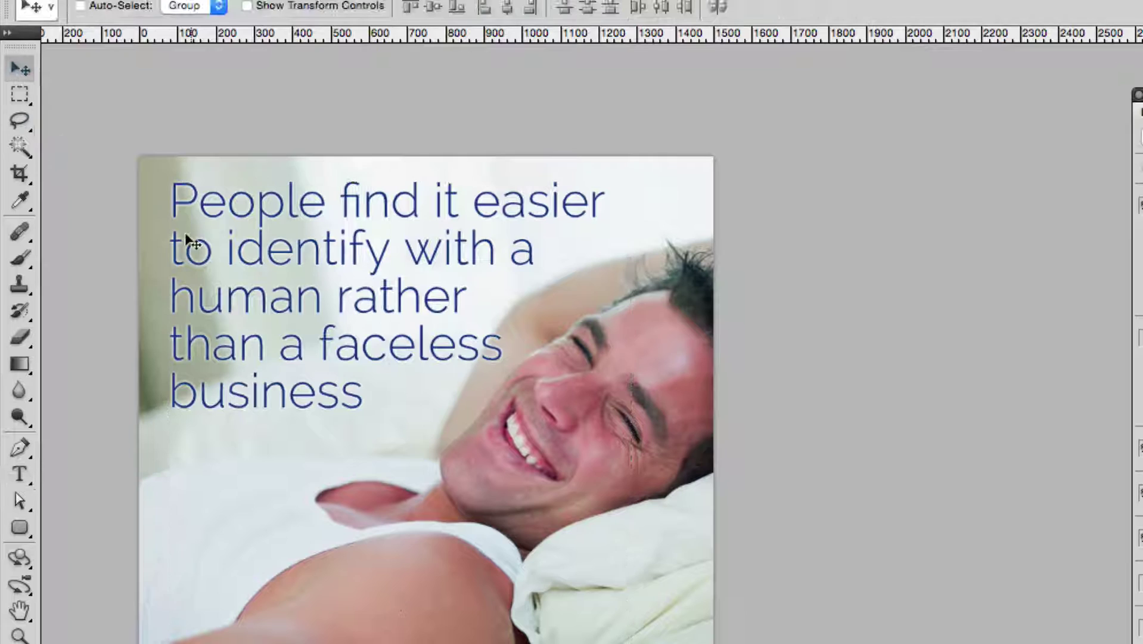
pyautogui.doubleClick(311, 340)
pyautogui.press('Return')
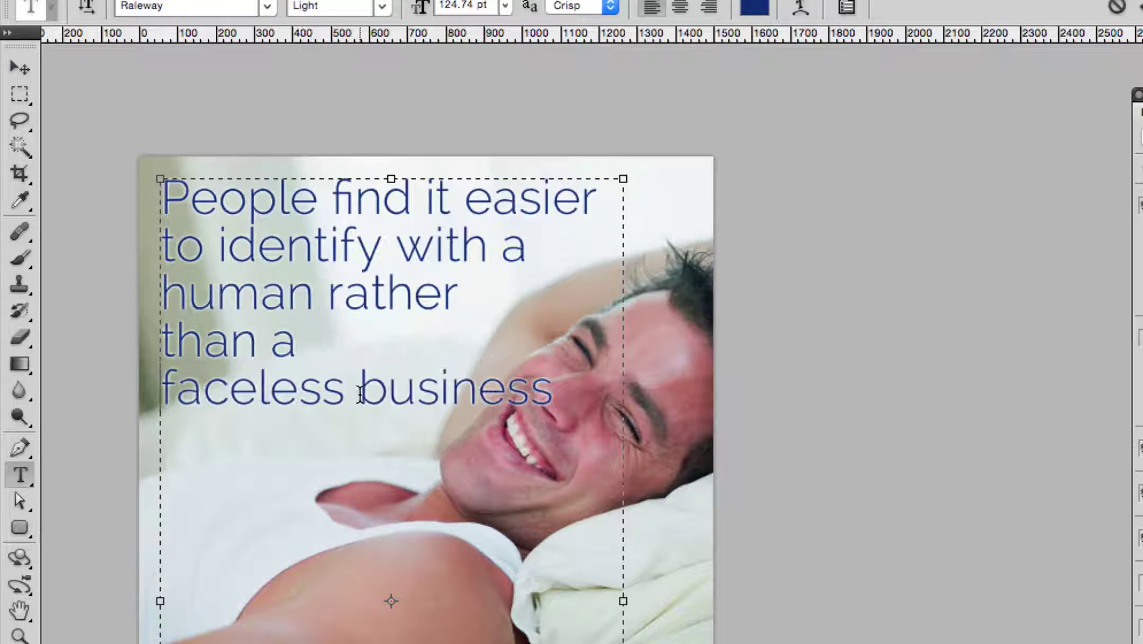
# - Put 'business' on its own line and regroup 'rather than a' onto one line
pyautogui.click(360, 391)
pyautogui.press('Return')
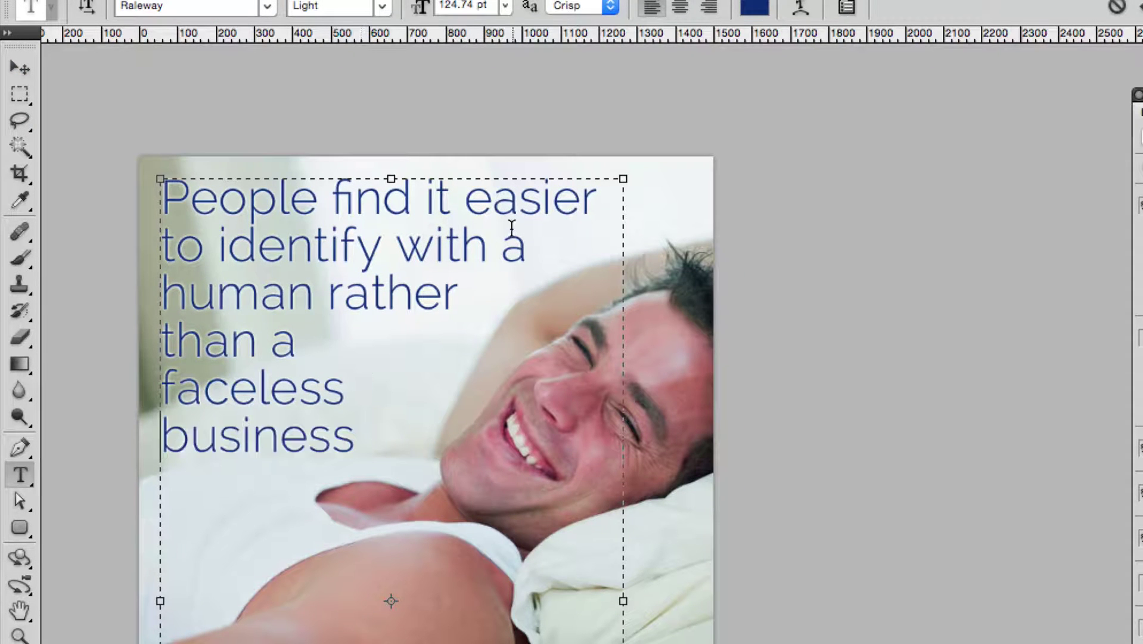
pyautogui.click(506, 241)
pyautogui.press('Return')
pyautogui.click(362, 303)
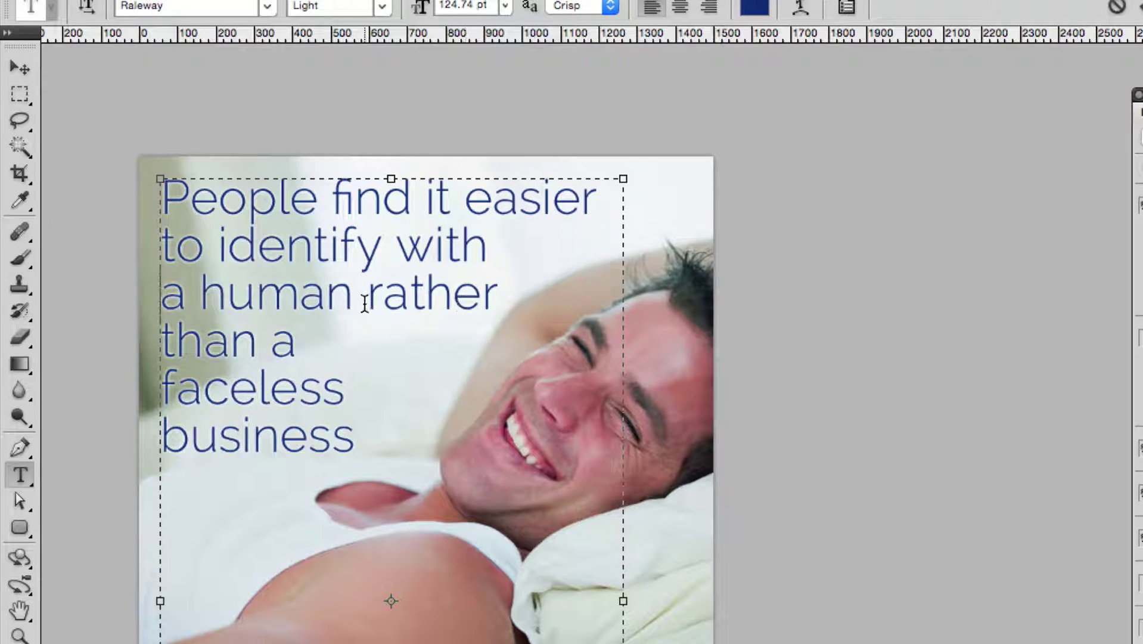
pyautogui.press('Return')
pyautogui.click(344, 358)
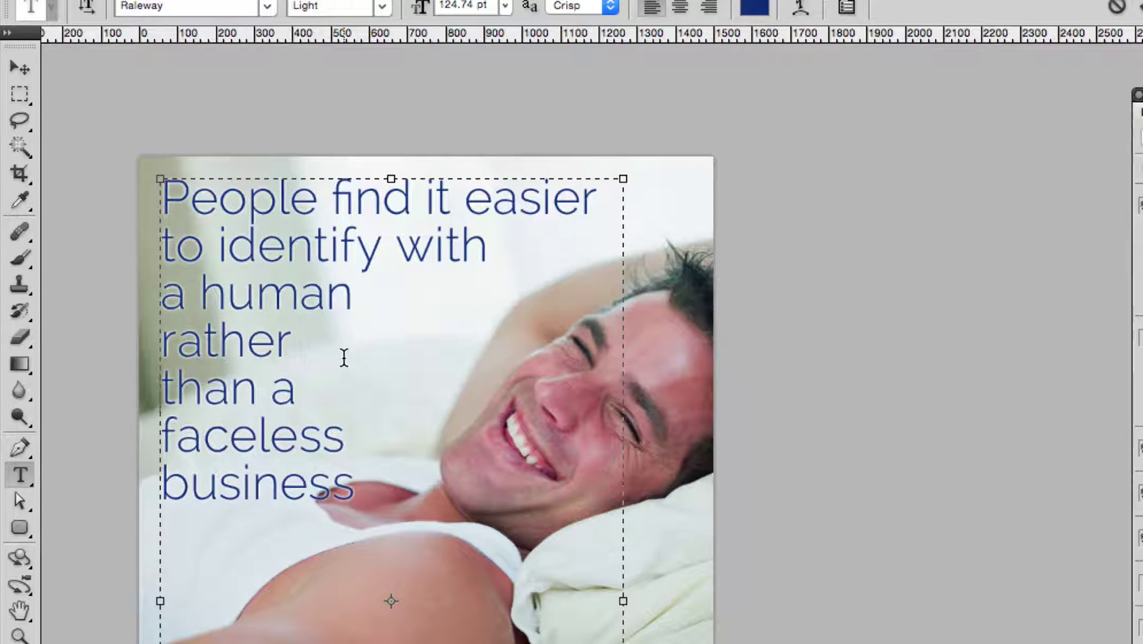
pyautogui.press('Delete')
# - Widen the quote's text box leftward and move the quote fully back inside the canvas
pyautogui.moveTo(160, 179); pyautogui.dragTo(101, 181)
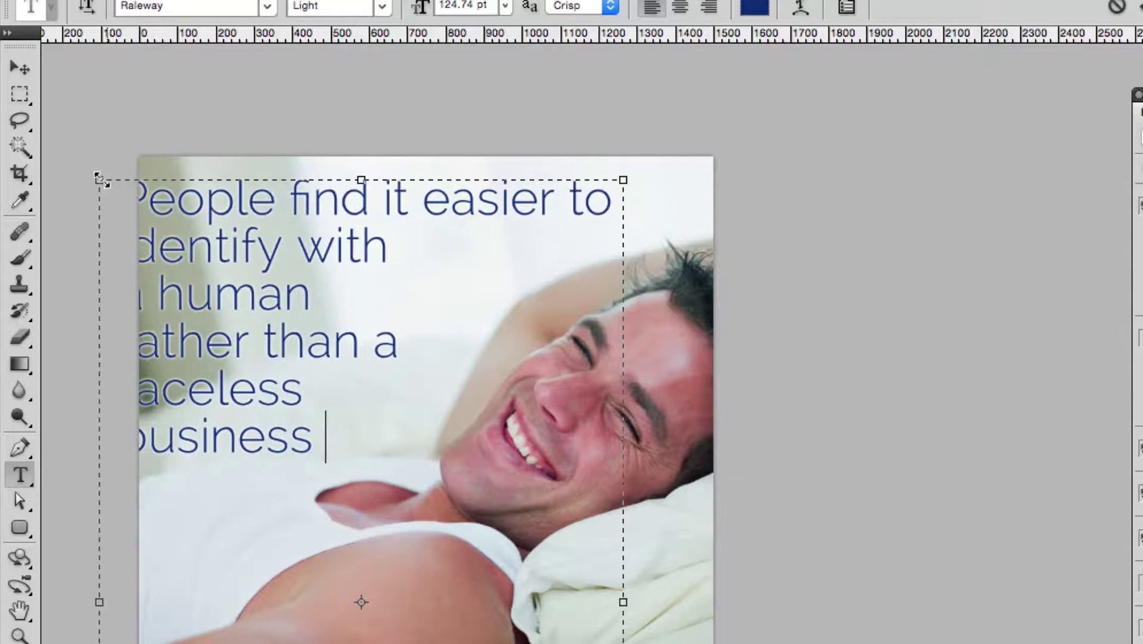
pyautogui.click(15, 79)
pyautogui.click(17, 70)
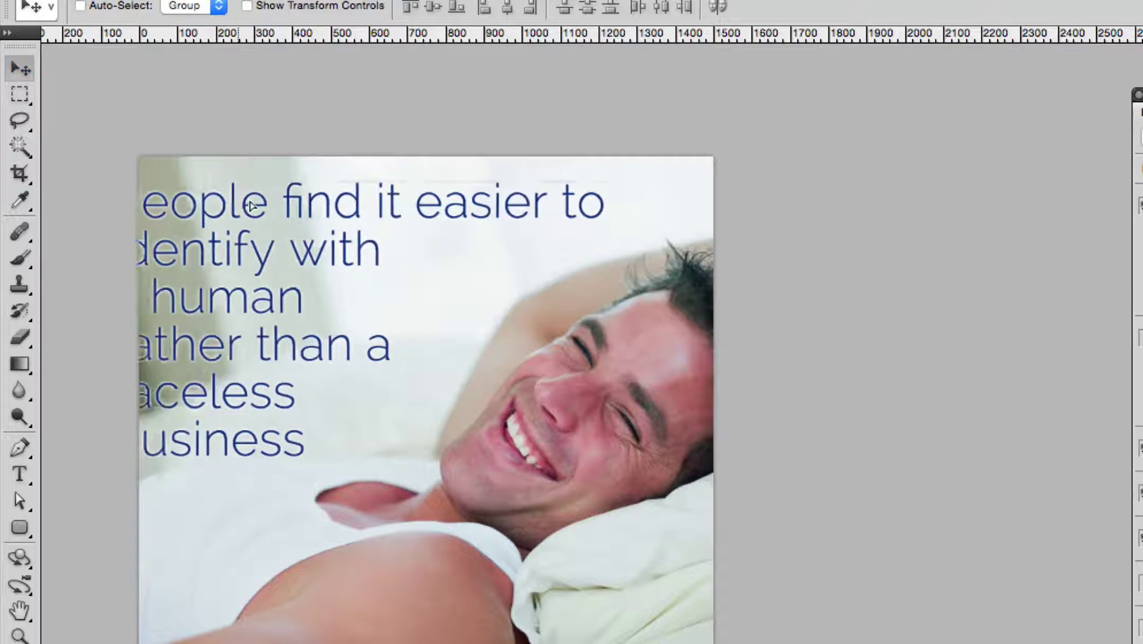
pyautogui.moveTo(225, 199); pyautogui.dragTo(280, 198)
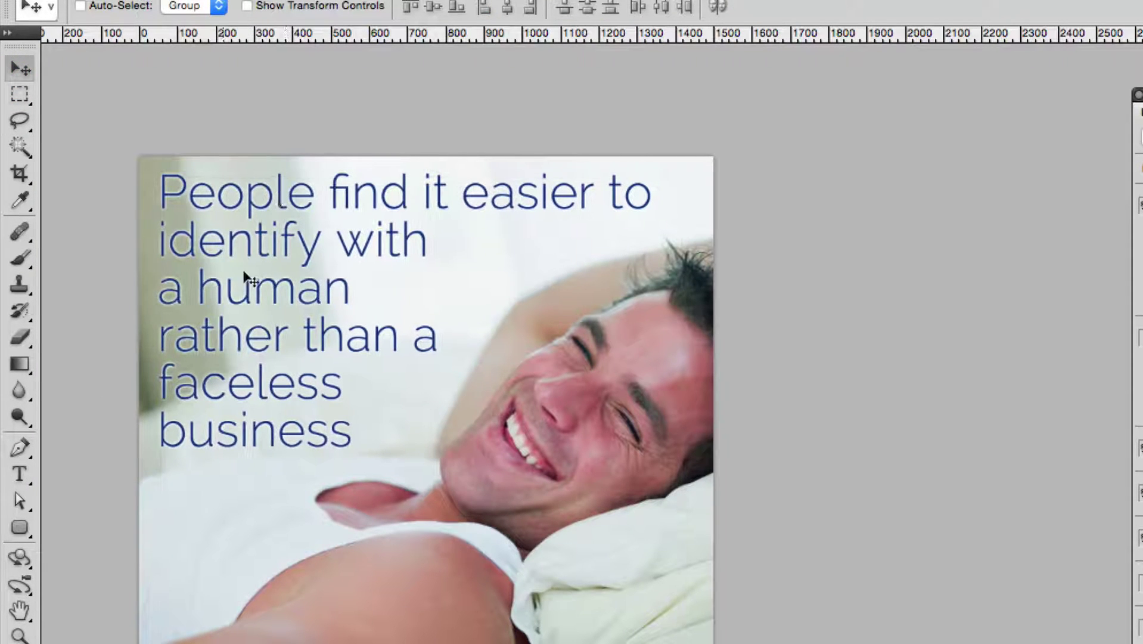
# - Rebreak the middle lines so 'identify with a human' sits together on one line
pyautogui.press('t')
pyautogui.click(446, 243)
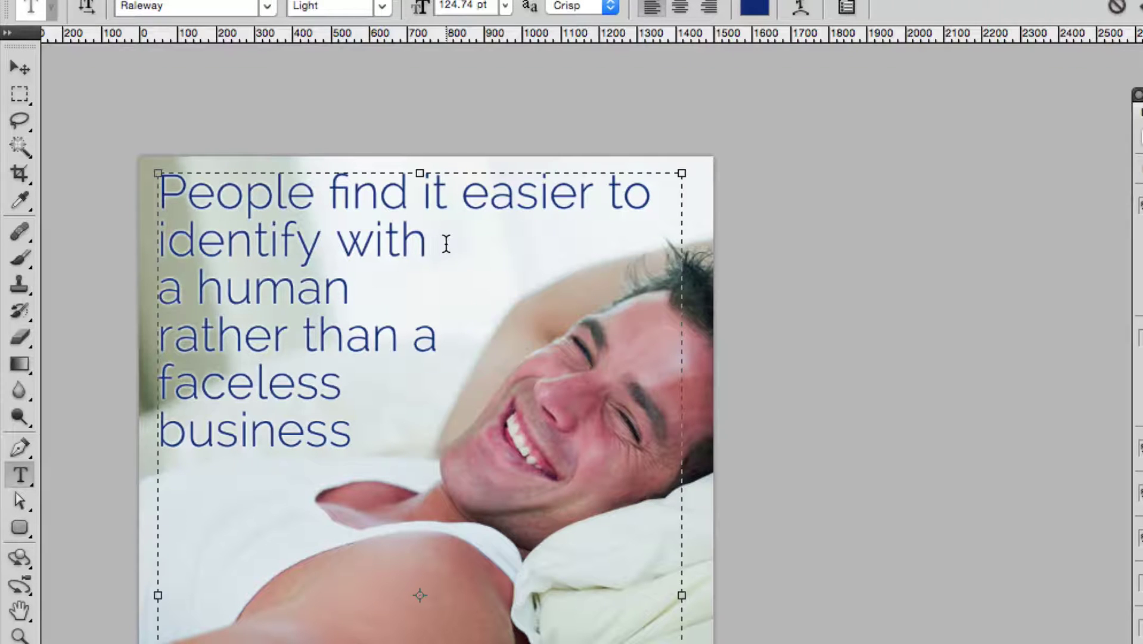
pyautogui.press('Delete')
pyautogui.press('Right')
pyautogui.press('Right')
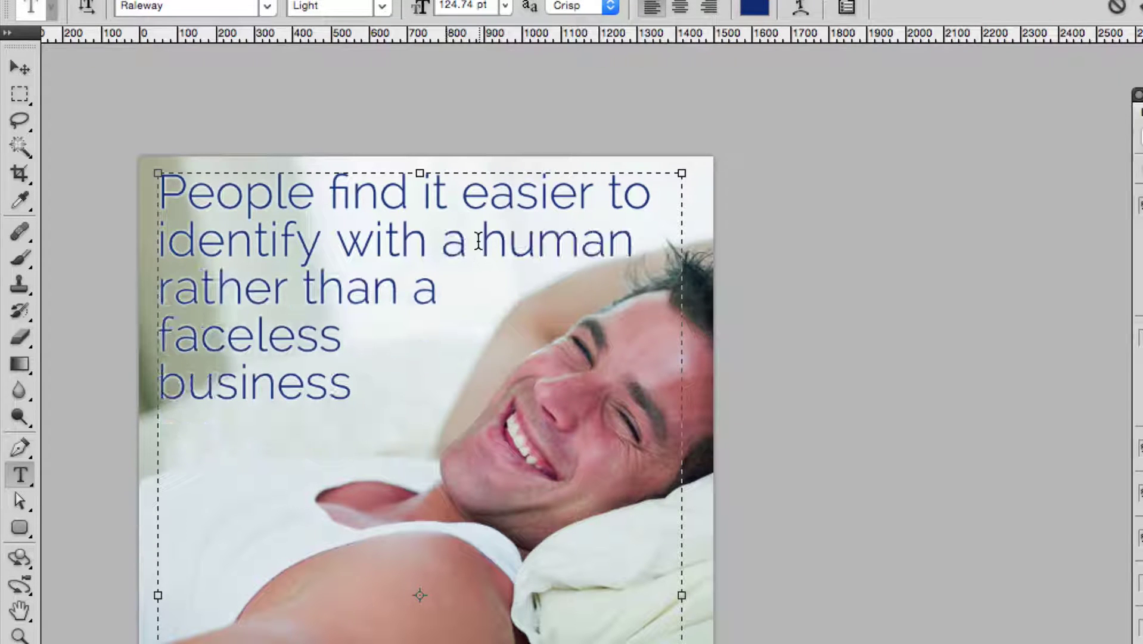
pyautogui.press('Return')
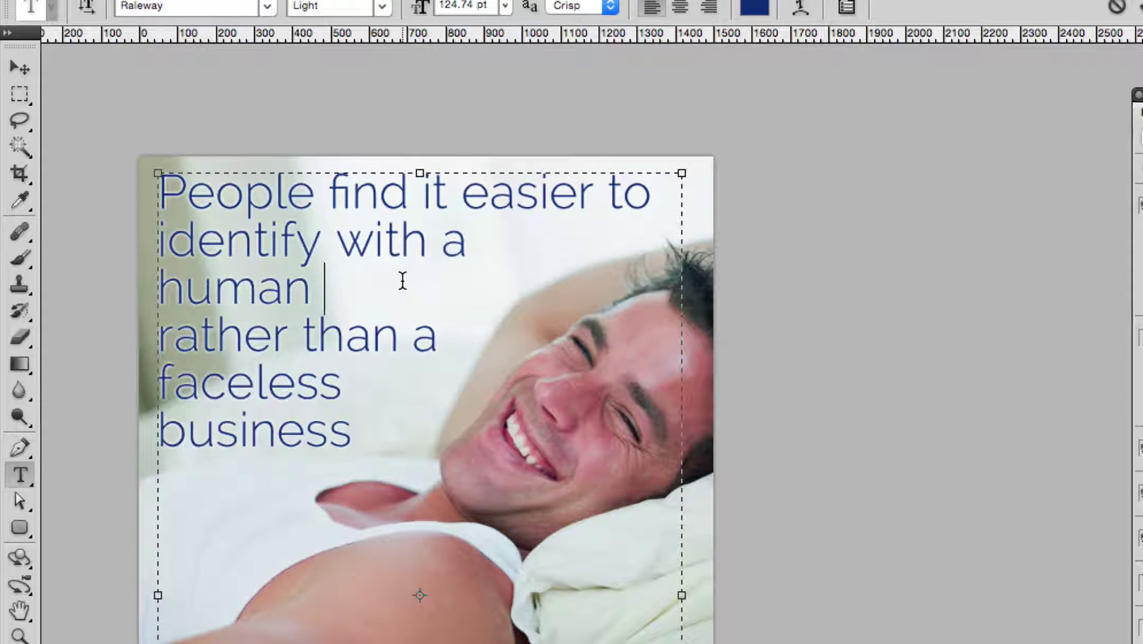
pyautogui.press('Delete')
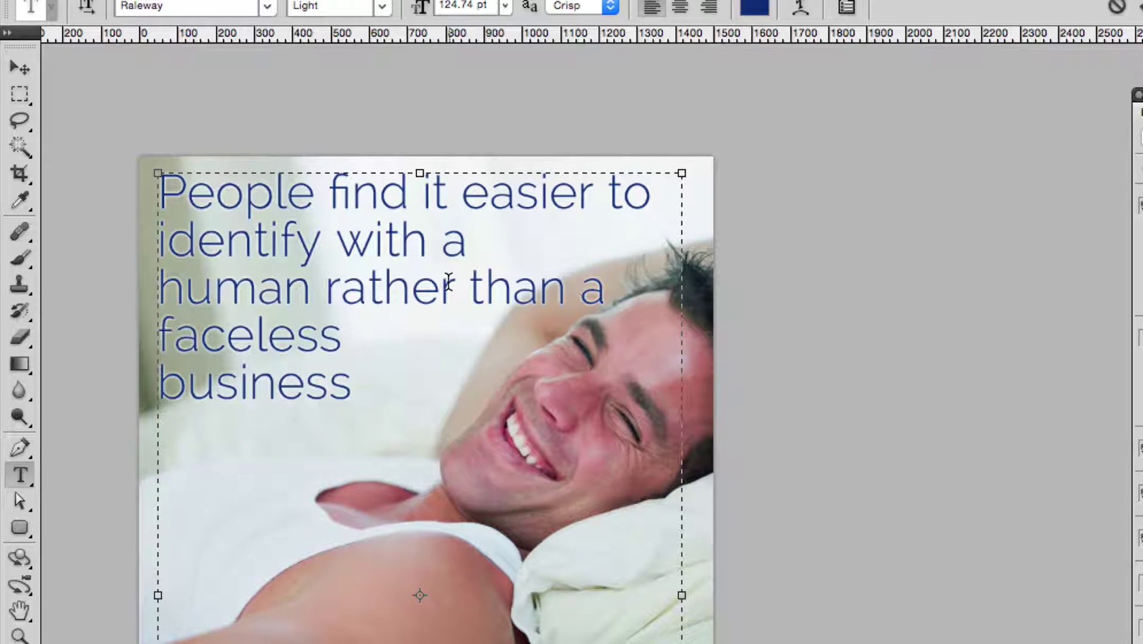
pyautogui.click(471, 286)
pyautogui.press('Return')
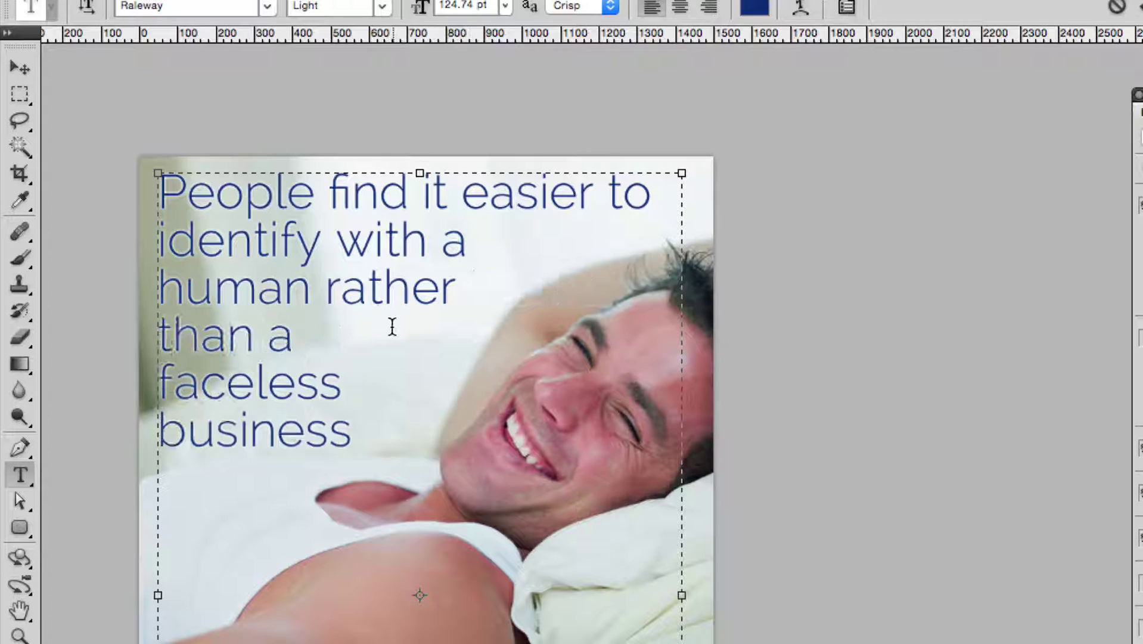
pyautogui.click(351, 336)
pyautogui.press('Delete')
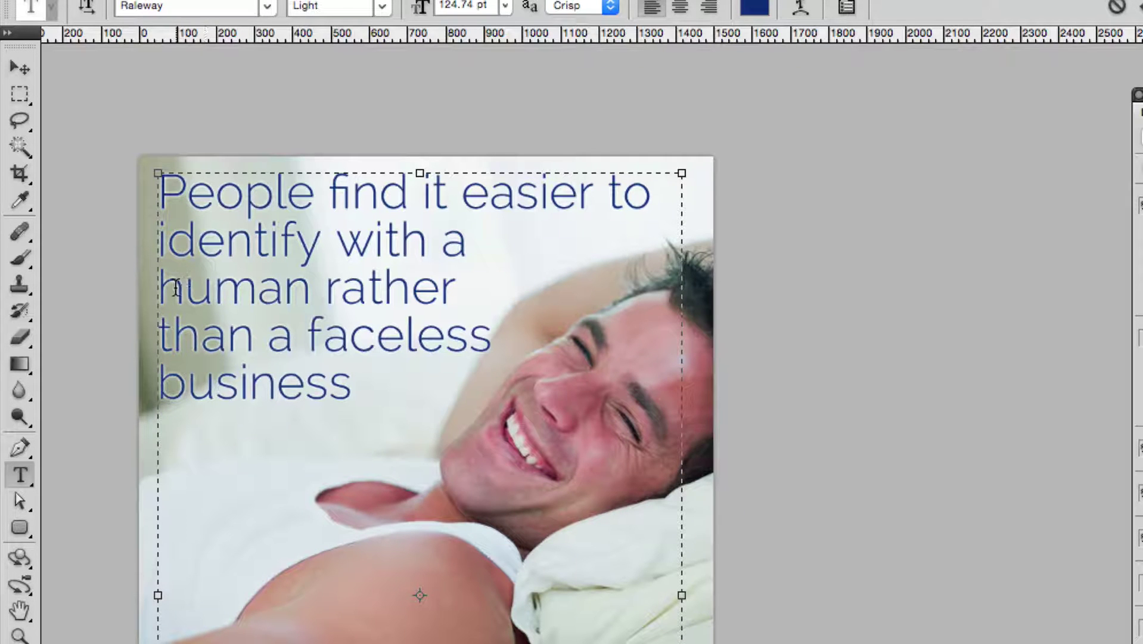
pyautogui.press('BackSpace')
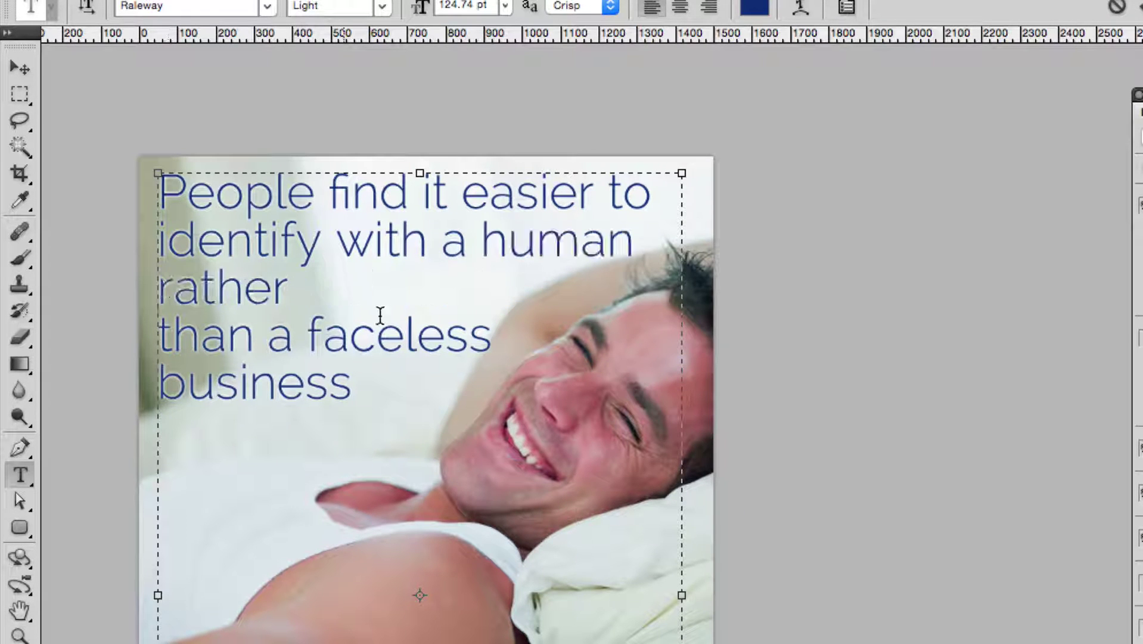
# - Give 'faceless' its own line between 'rather than a' and 'business', then select all the text
pyautogui.click(164, 337)
pyautogui.press('BackSpace')
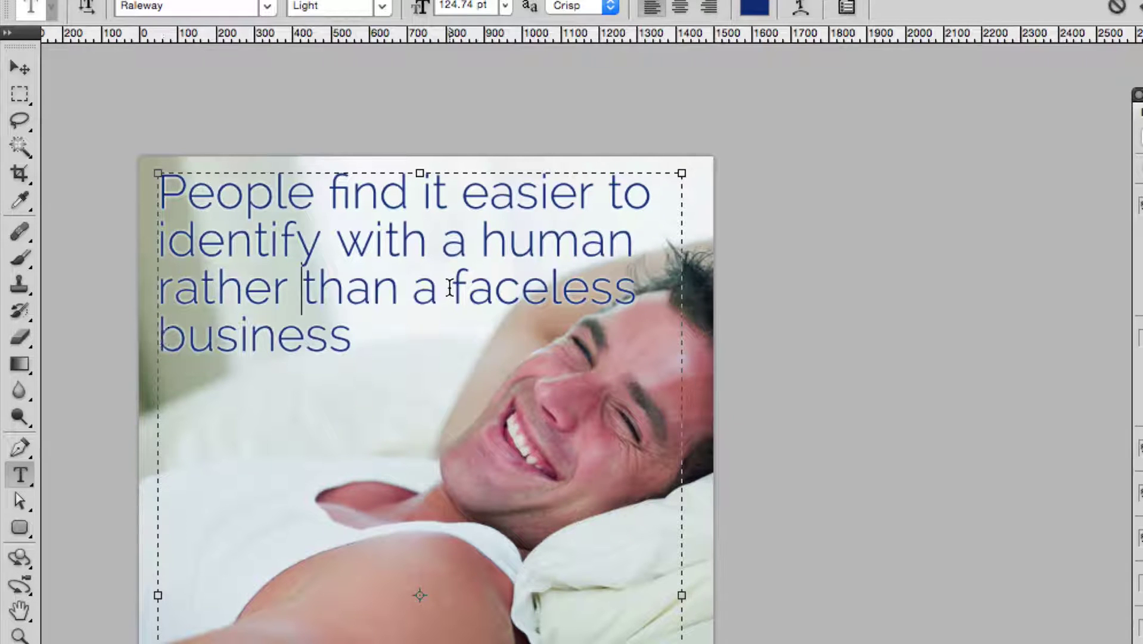
pyautogui.click(452, 289)
pyautogui.press('Return')
pyautogui.click(370, 379)
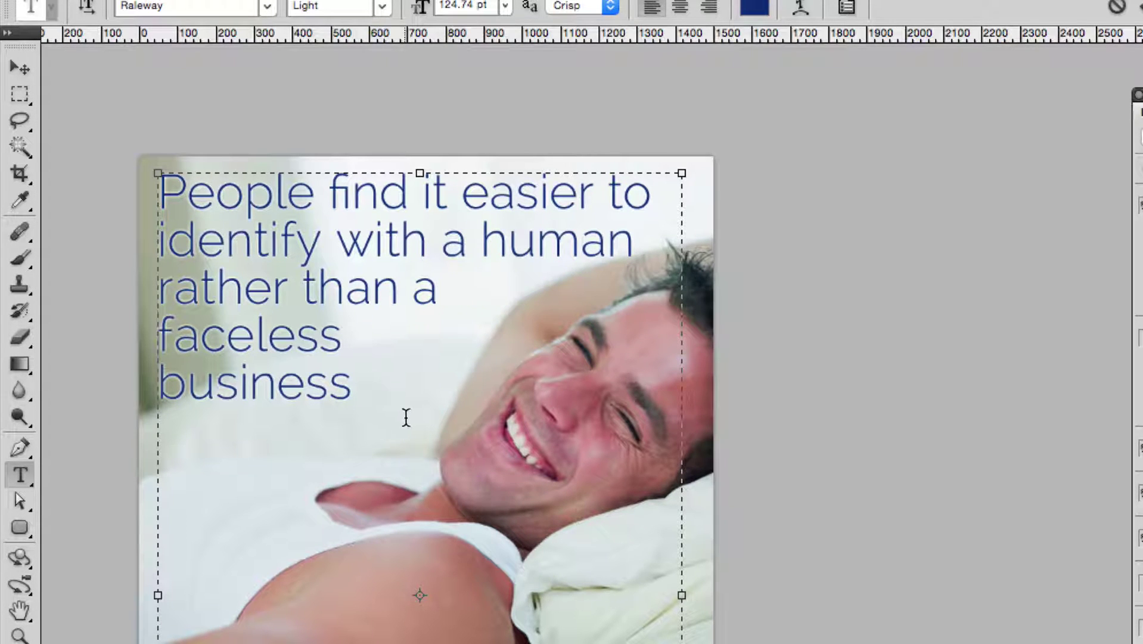
pyautogui.hotkey('ctrl', 'a')
pyautogui.scroll(2, 97, 46)
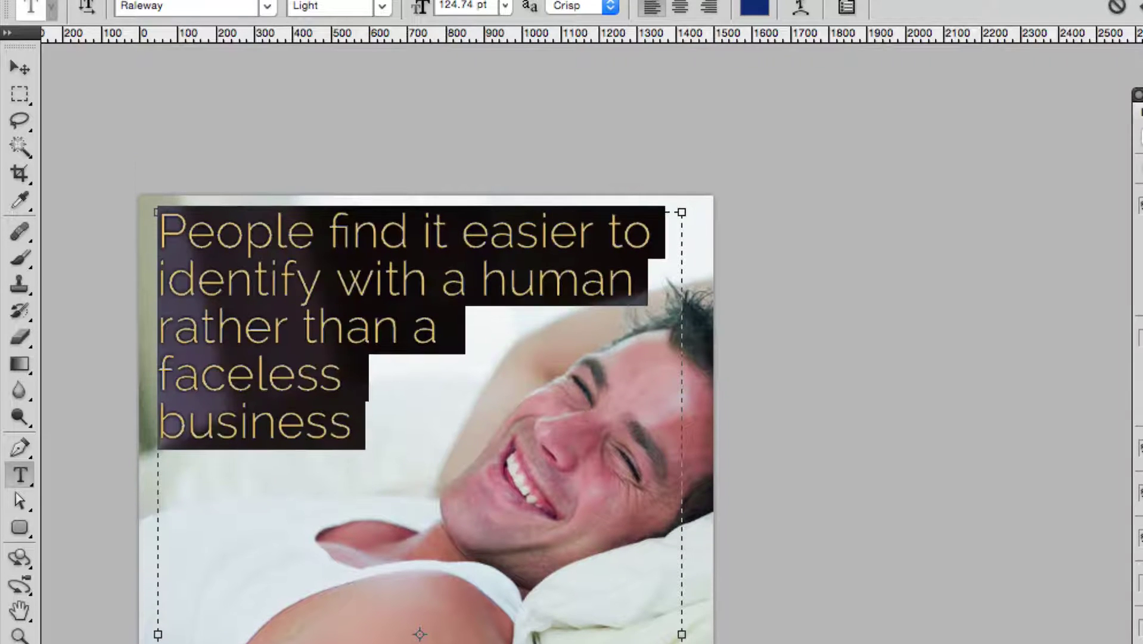
# - Set the quote's font size to 110 pt, down from 124.74 pt, and commit it
pyautogui.click(453, 7)
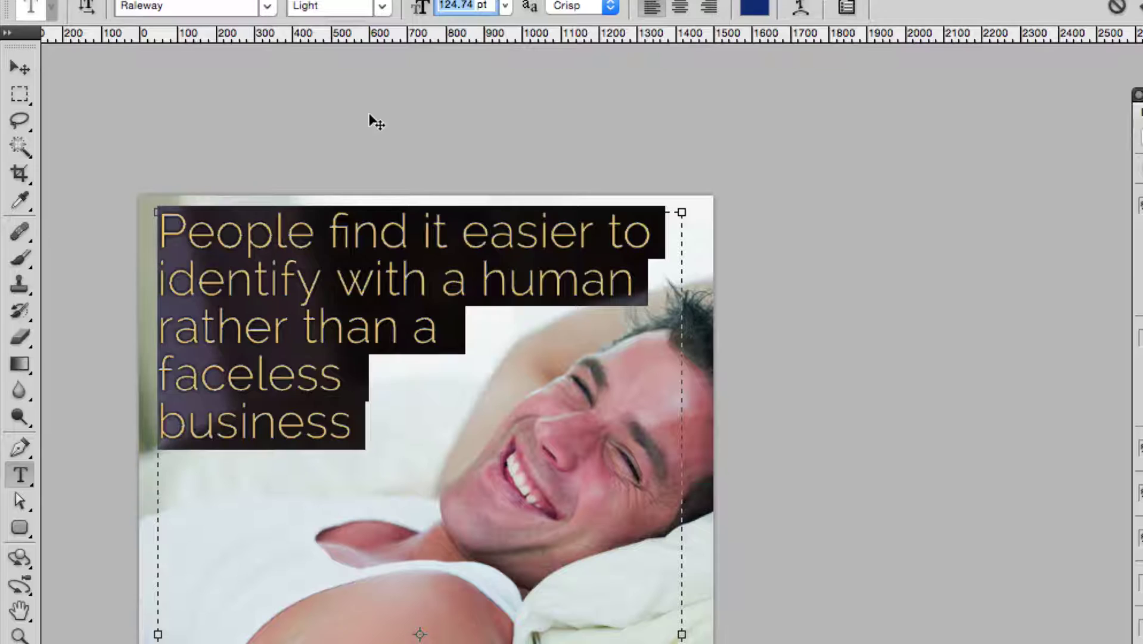
pyautogui.write('110')
pyautogui.press('Return')
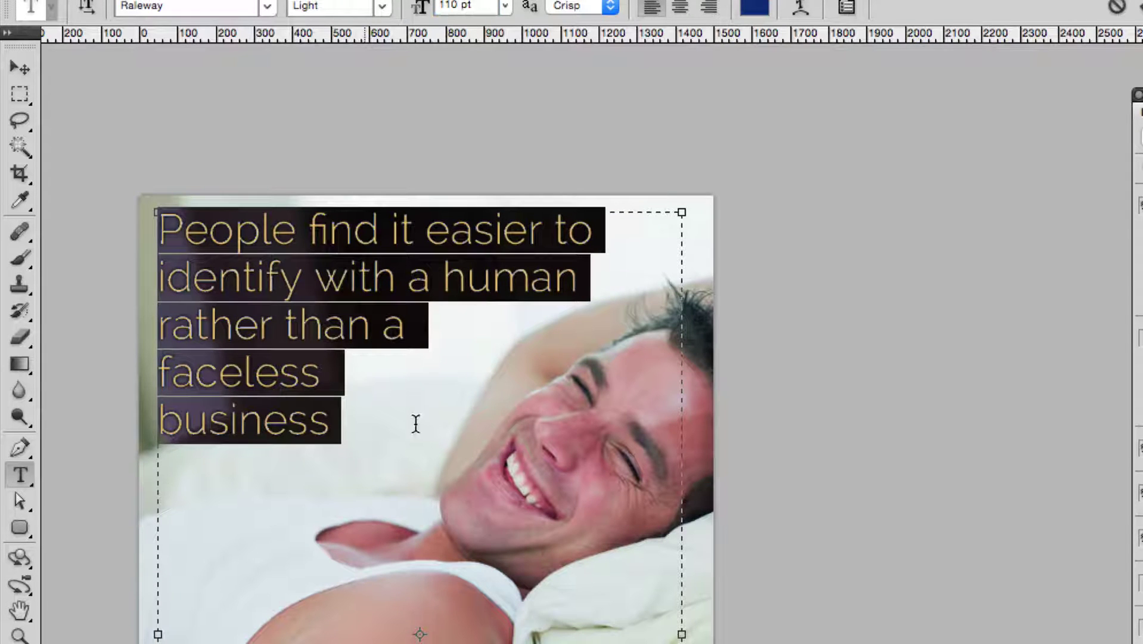
pyautogui.click(20, 68)
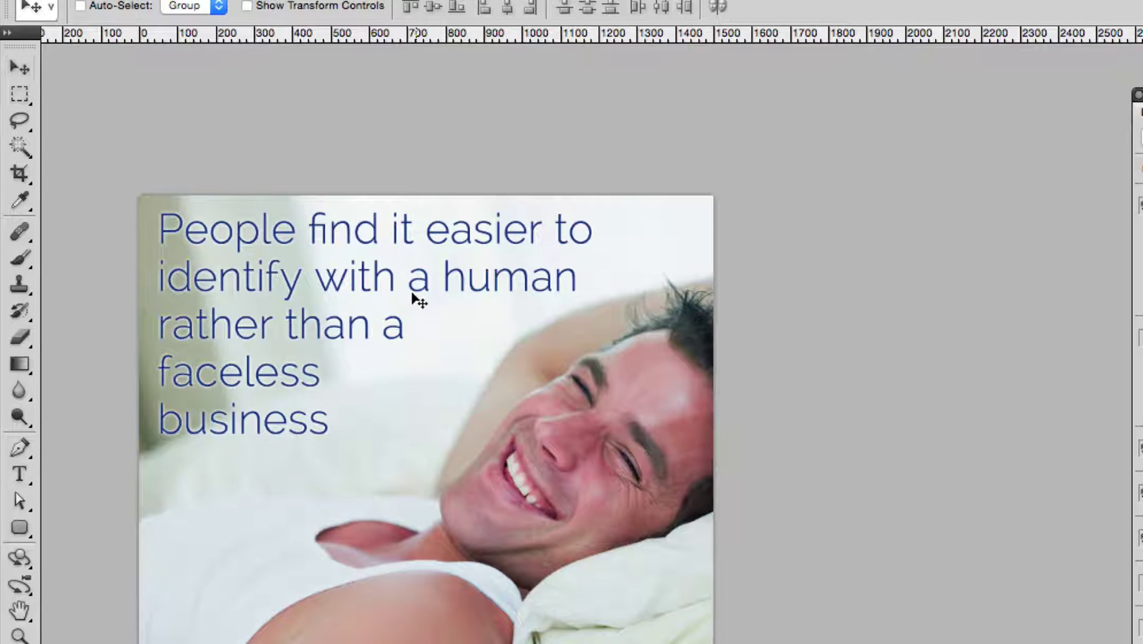
# - Replace 'a human' with 'people', fix the typos, and start the third line at 'rather'
pyautogui.press('t')
pyautogui.moveTo(410, 277); pyautogui.dragTo(554, 280)
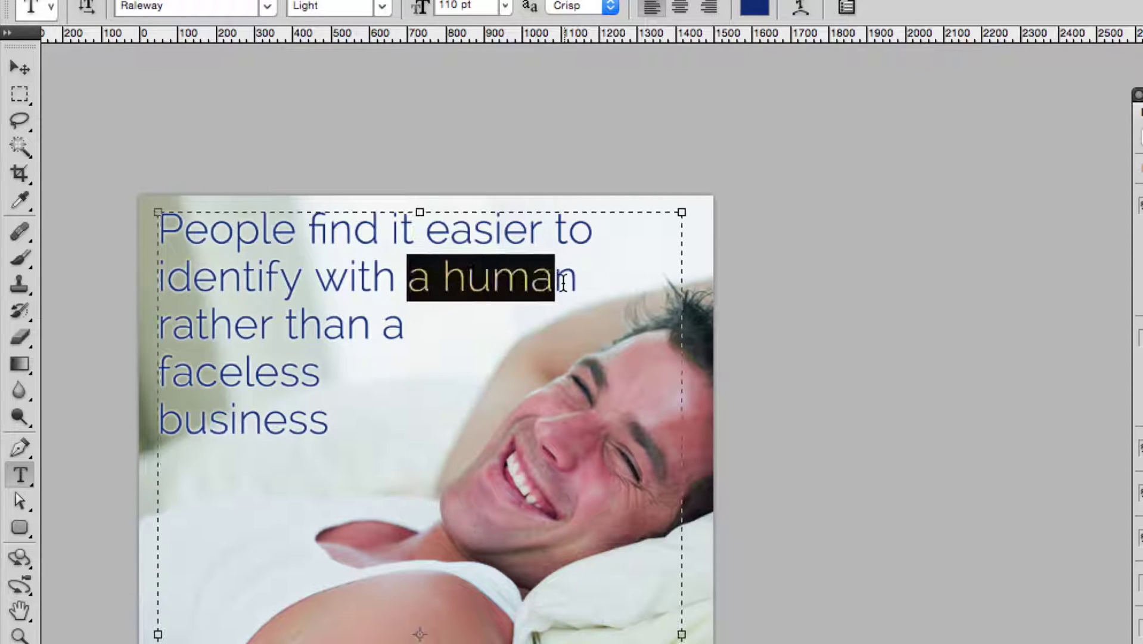
pyautogui.write('peo')
pyautogui.press('BackSpace')
pyautogui.press('BackSpace')
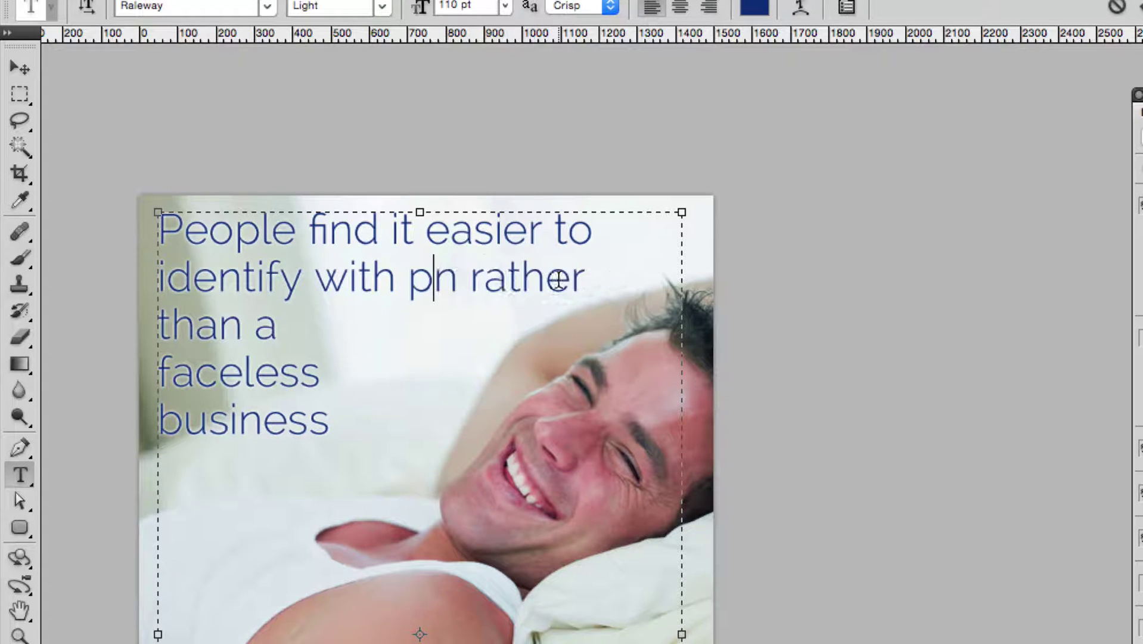
pyautogui.write('eop')
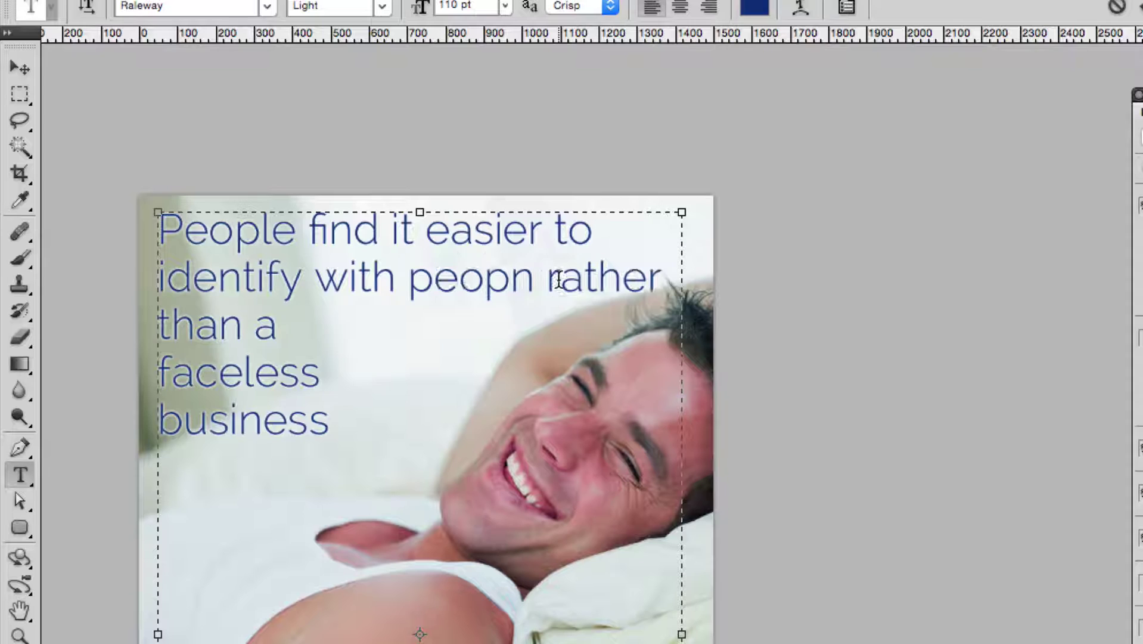
pyautogui.write('le')
pyautogui.press('Right')
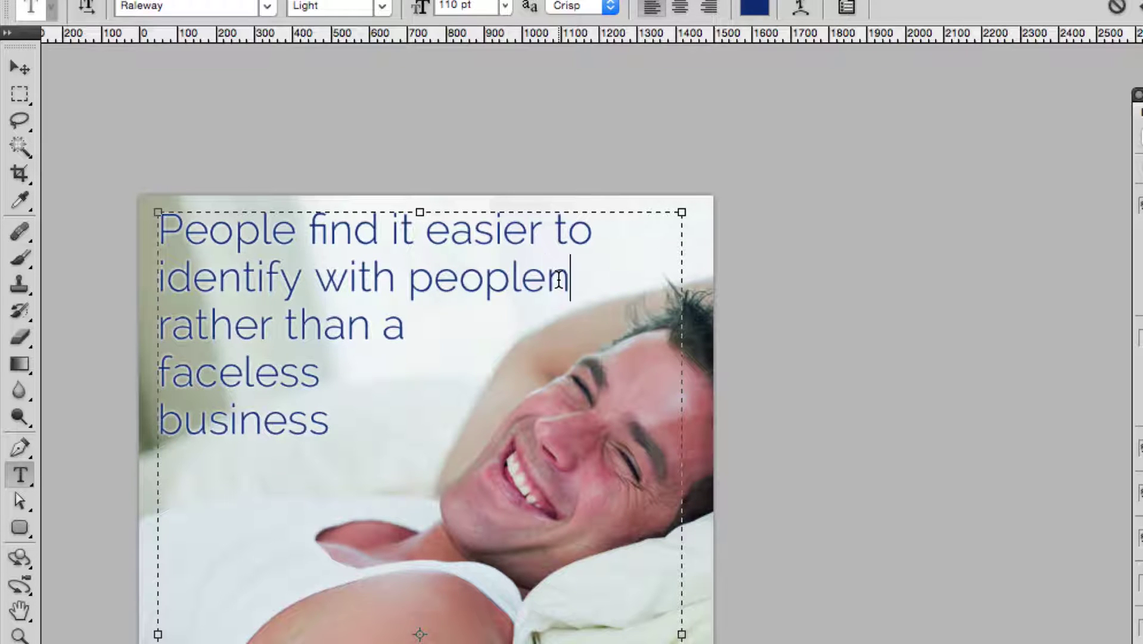
pyautogui.press('BackSpace')
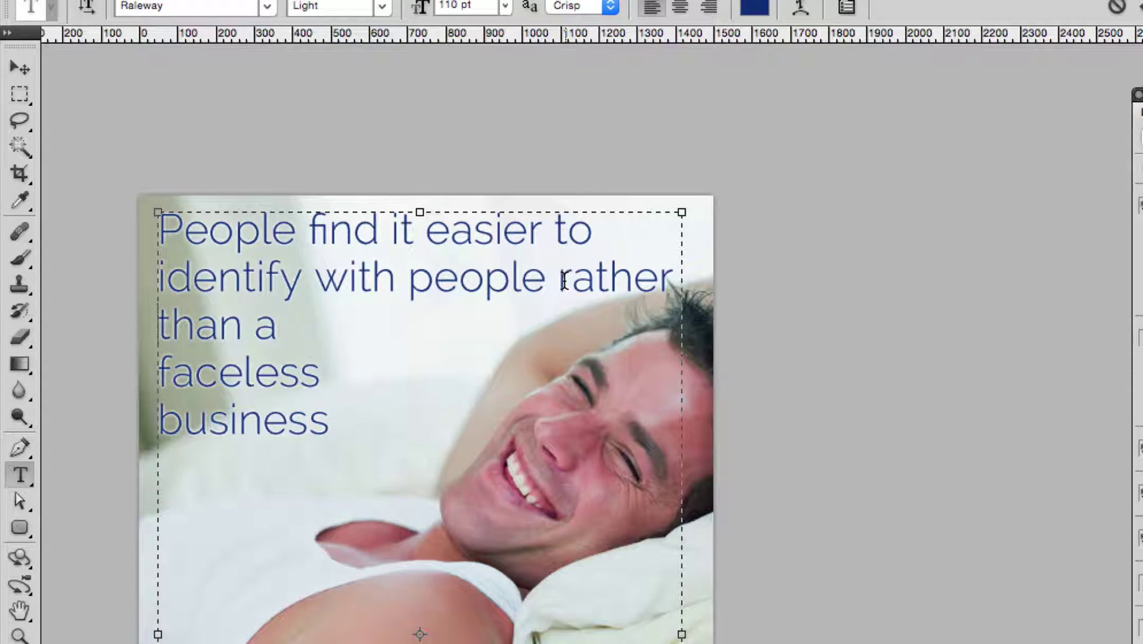
pyautogui.press('Return')
# - Make both occurrences of 'people' in the Raleway Light quote italic
pyautogui.doubleClick(238, 233)
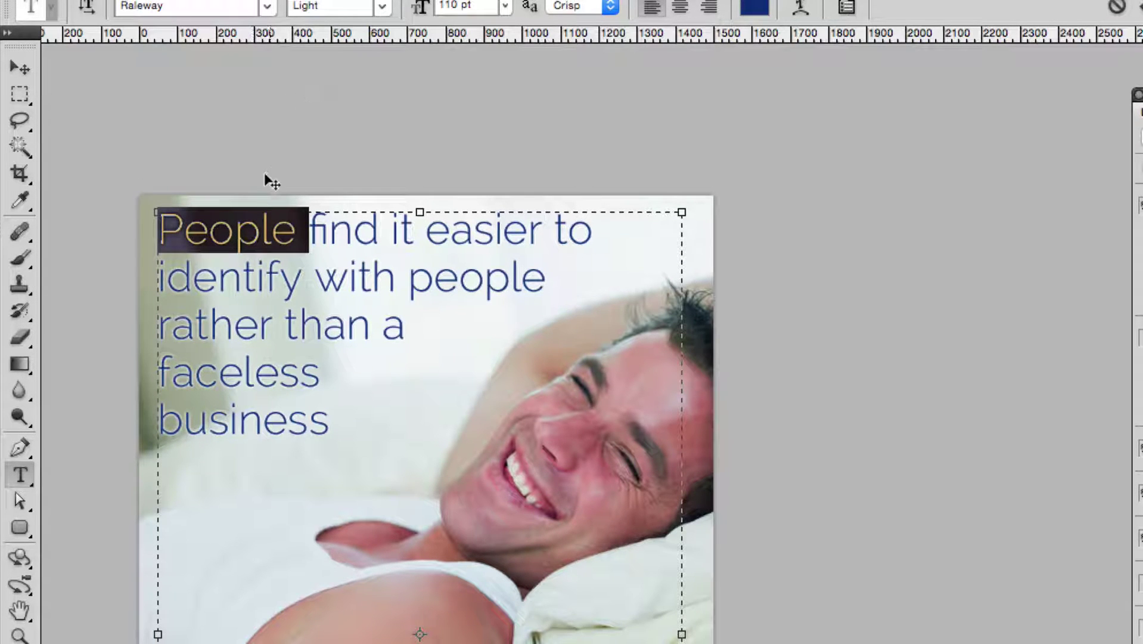
pyautogui.click(382, 7)
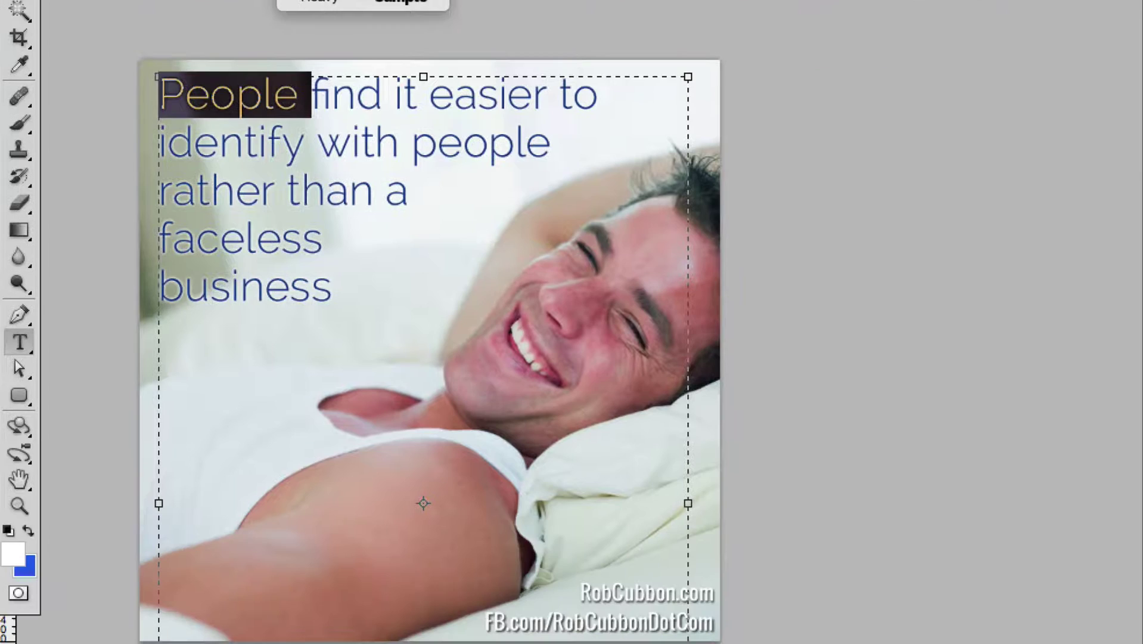
pyautogui.click(379, 29)
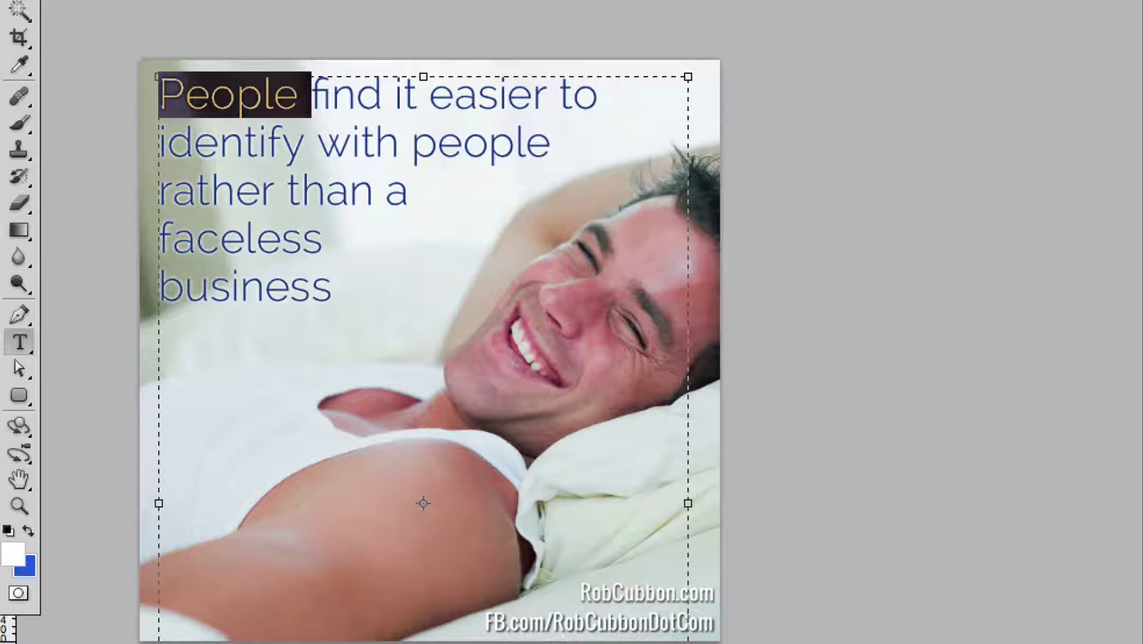
pyautogui.moveTo(1014, 160); pyautogui.dragTo(854, 146)
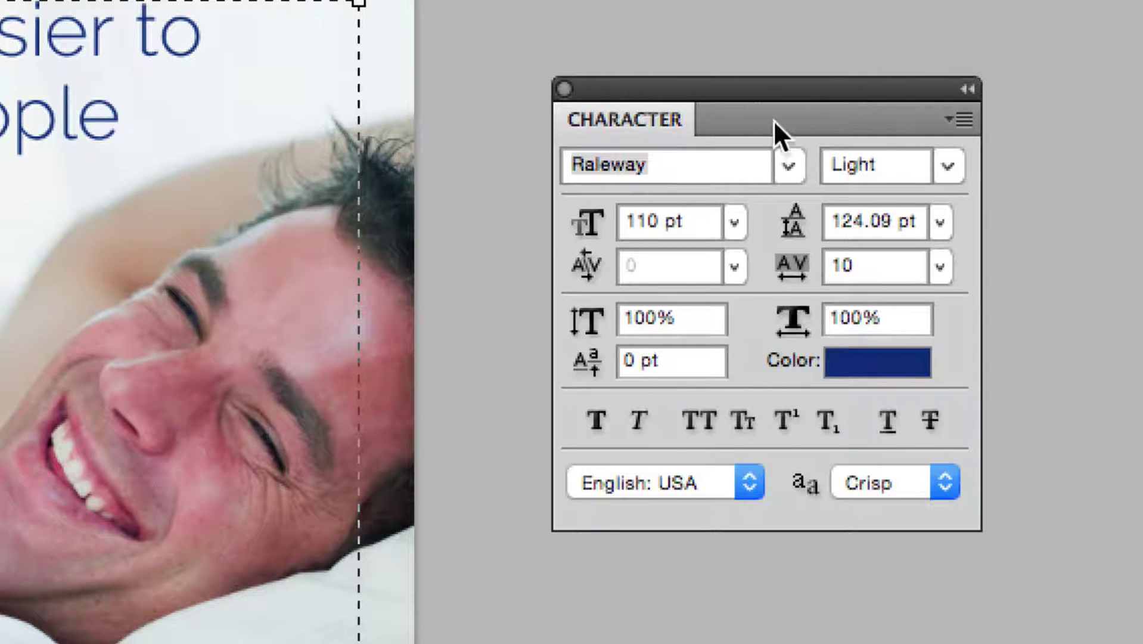
pyautogui.click(634, 409)
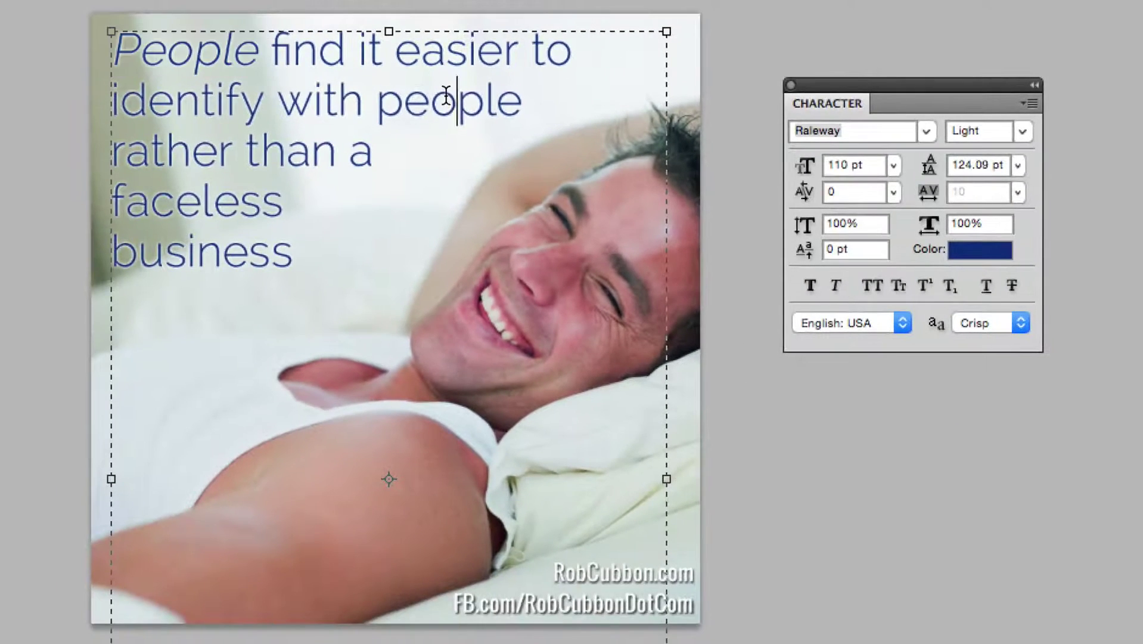
pyautogui.doubleClick(455, 102)
pyautogui.click(834, 286)
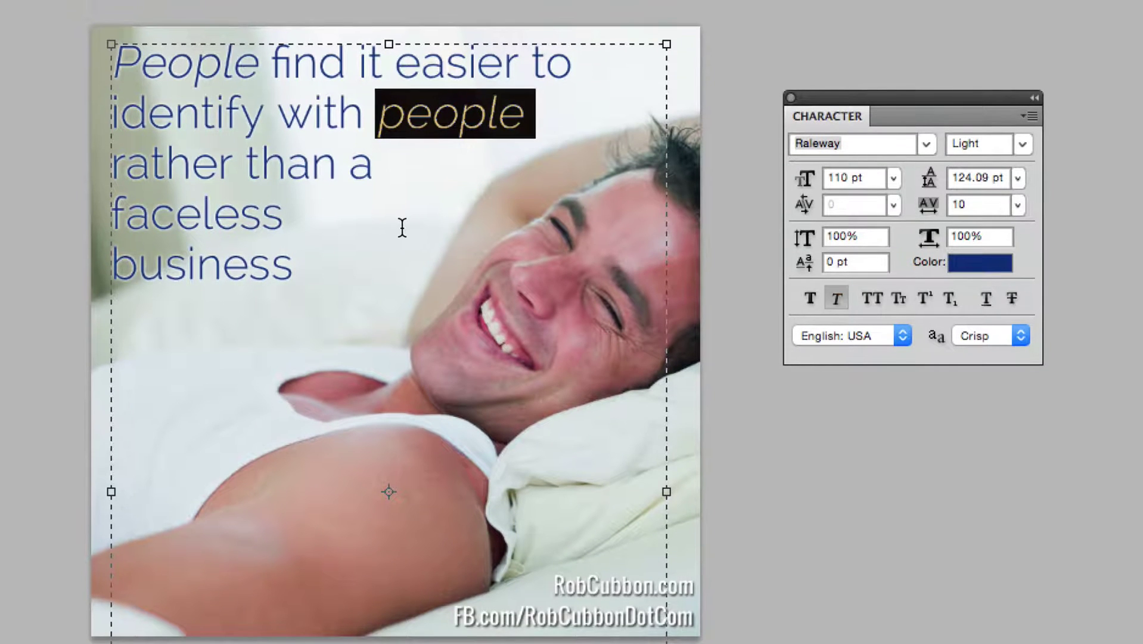
# - Set 'faceless' to the ExtraBold font style and commit the formatting
pyautogui.click(403, 227)
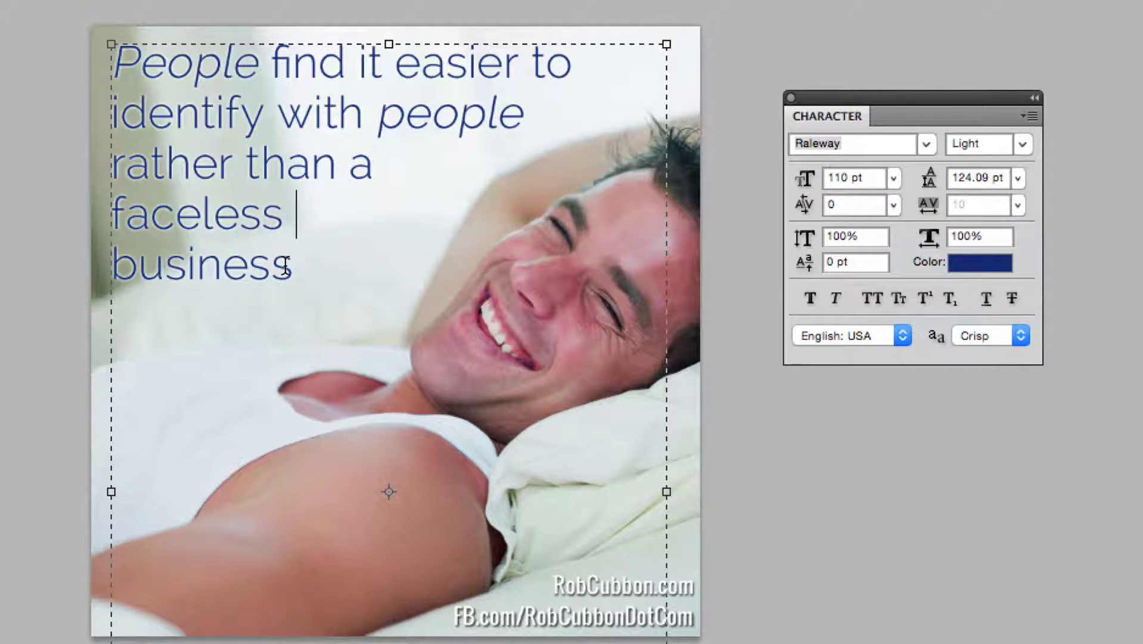
pyautogui.doubleClick(189, 211)
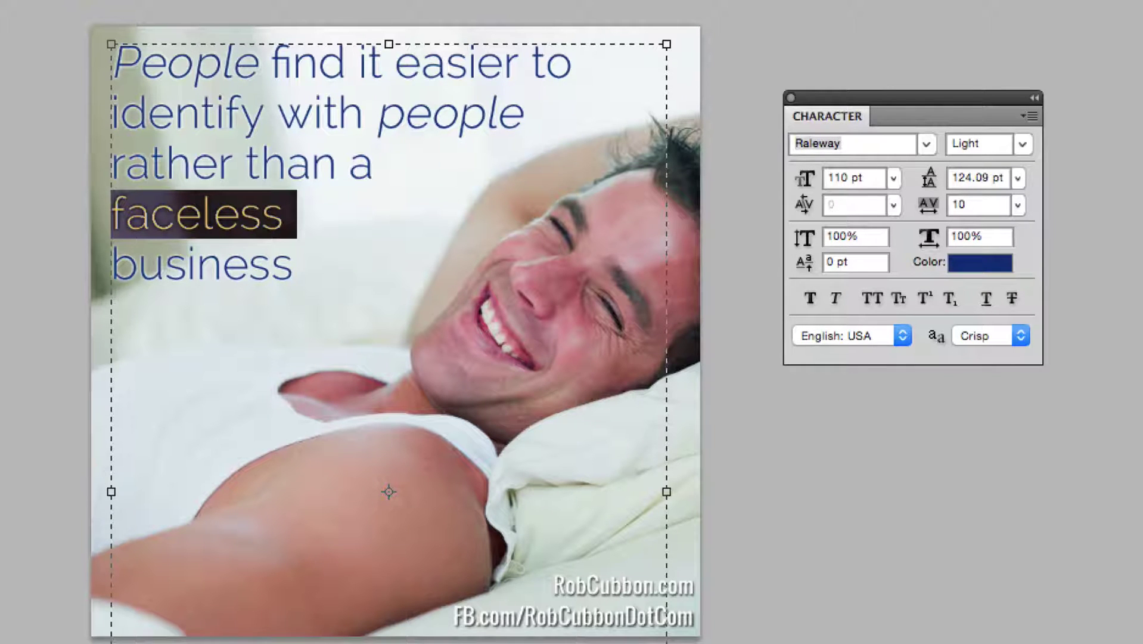
pyautogui.write('ExtraBold')
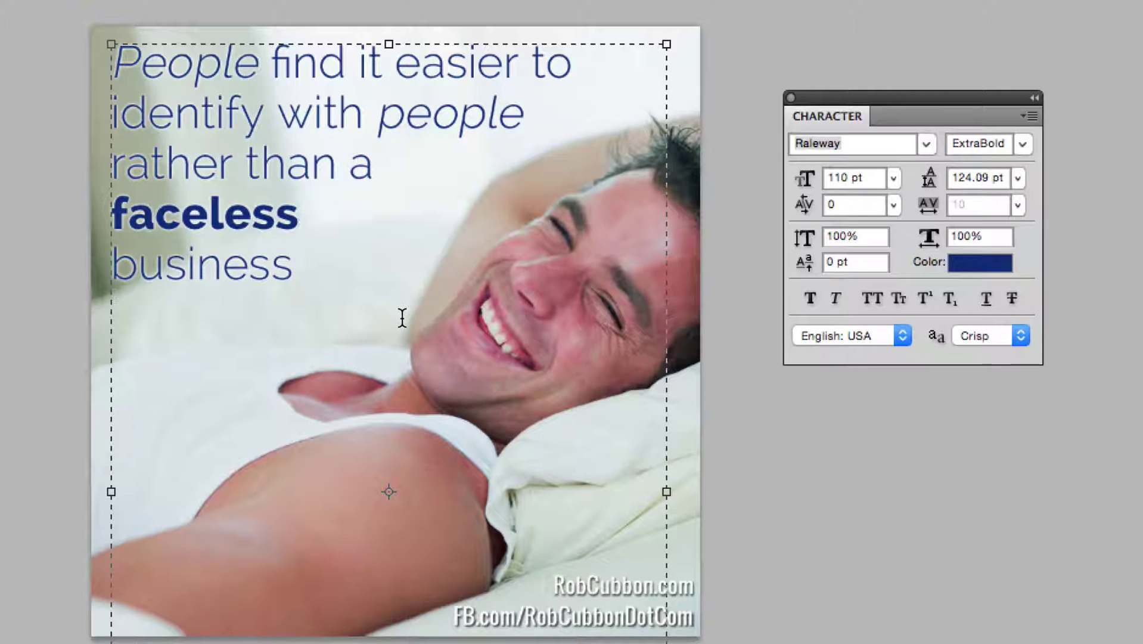
pyautogui.hotkey('ctrl', 'Return')
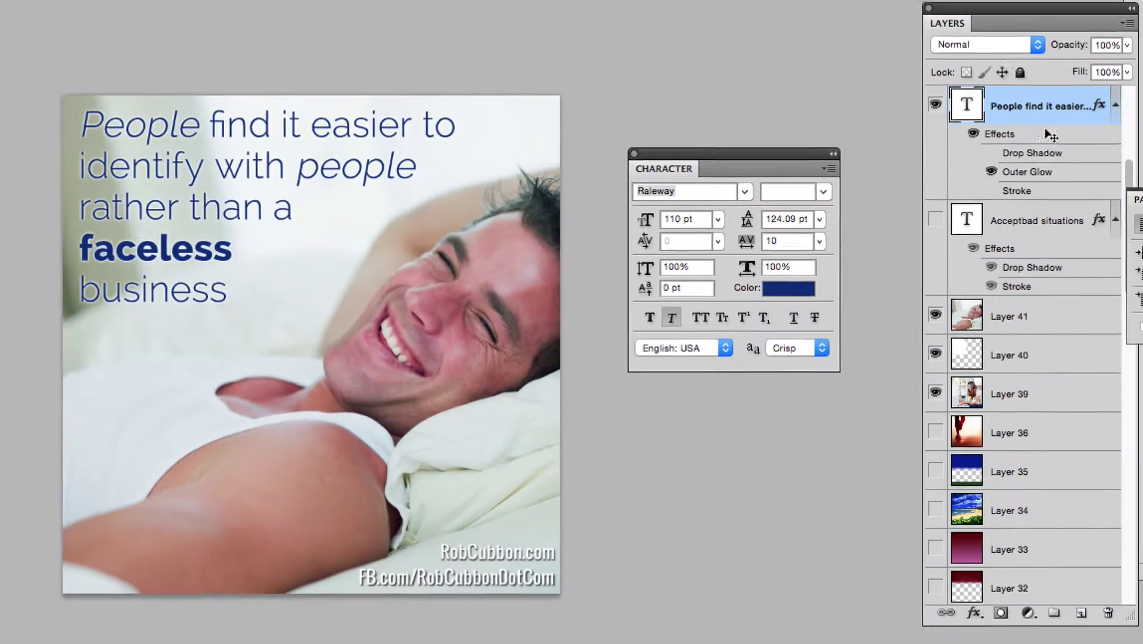
pyautogui.scroll(5, 1017, 176)
# - Colour both web address layers a dark grey sampled from the man's hair
pyautogui.click(1017, 184)
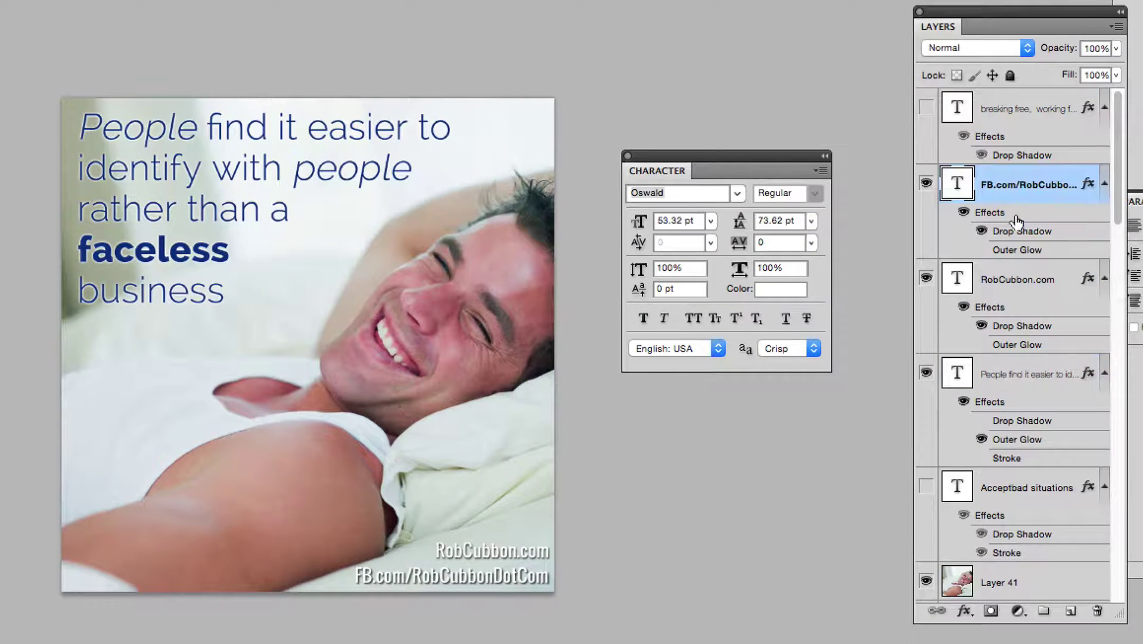
pyautogui.keyDown('shift'); pyautogui.click(1015, 279); pyautogui.keyUp('shift')
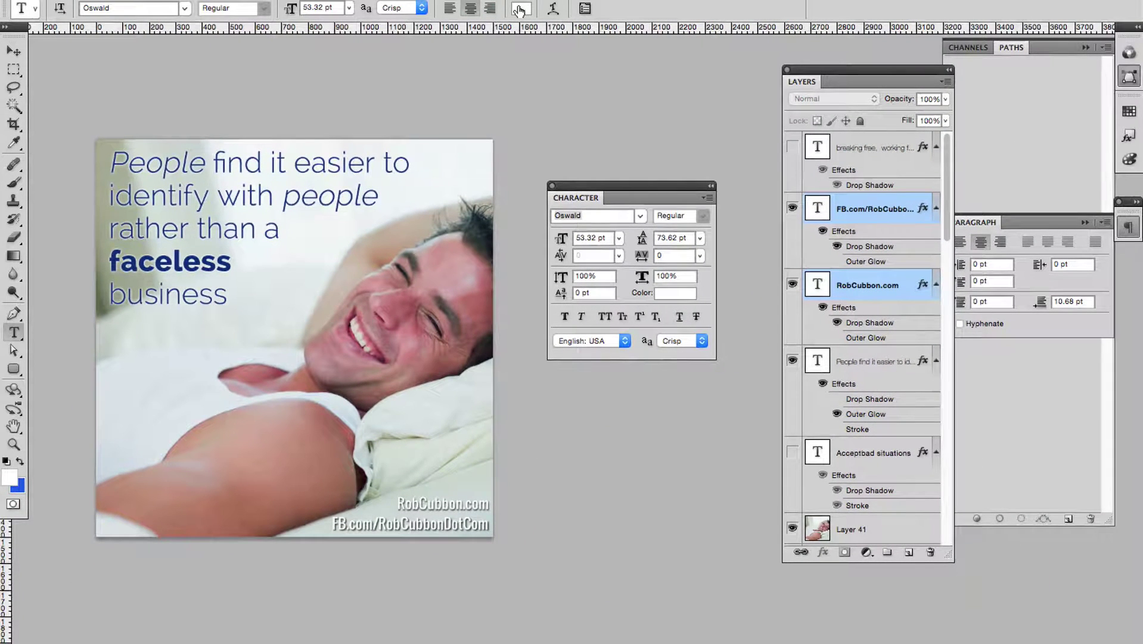
pyautogui.click(520, 8)
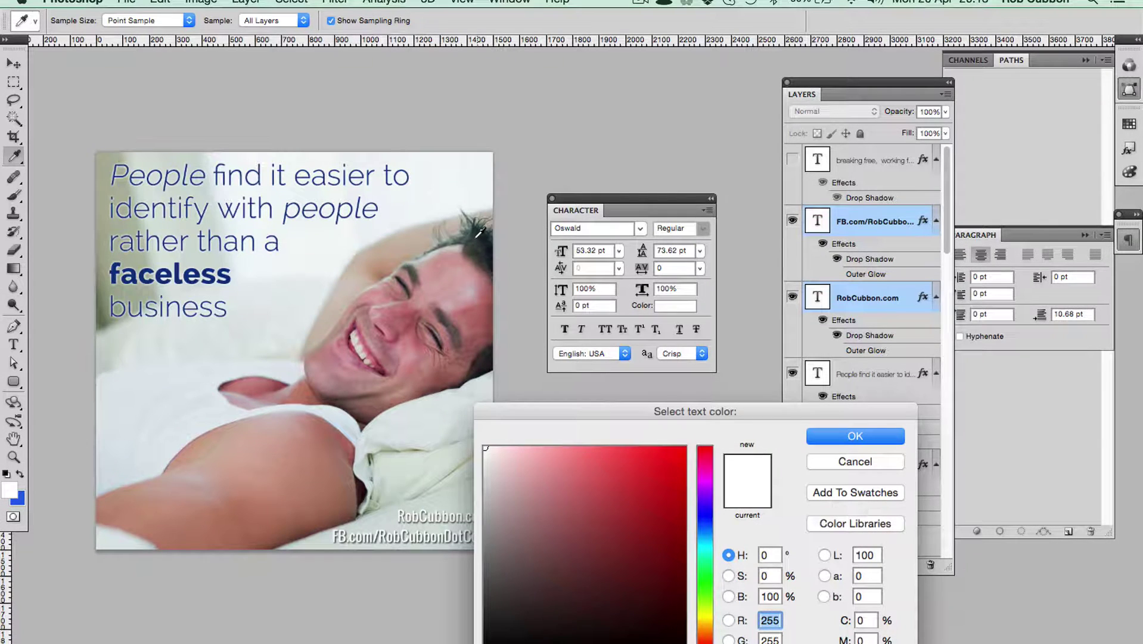
pyautogui.click(476, 235)
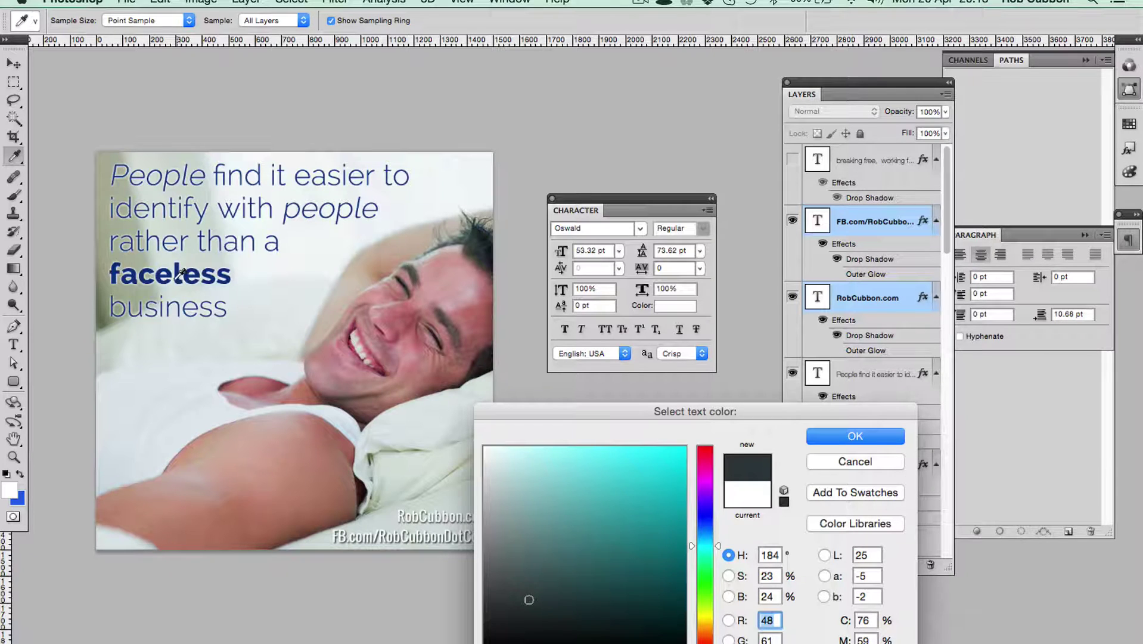
pyautogui.click(176, 277)
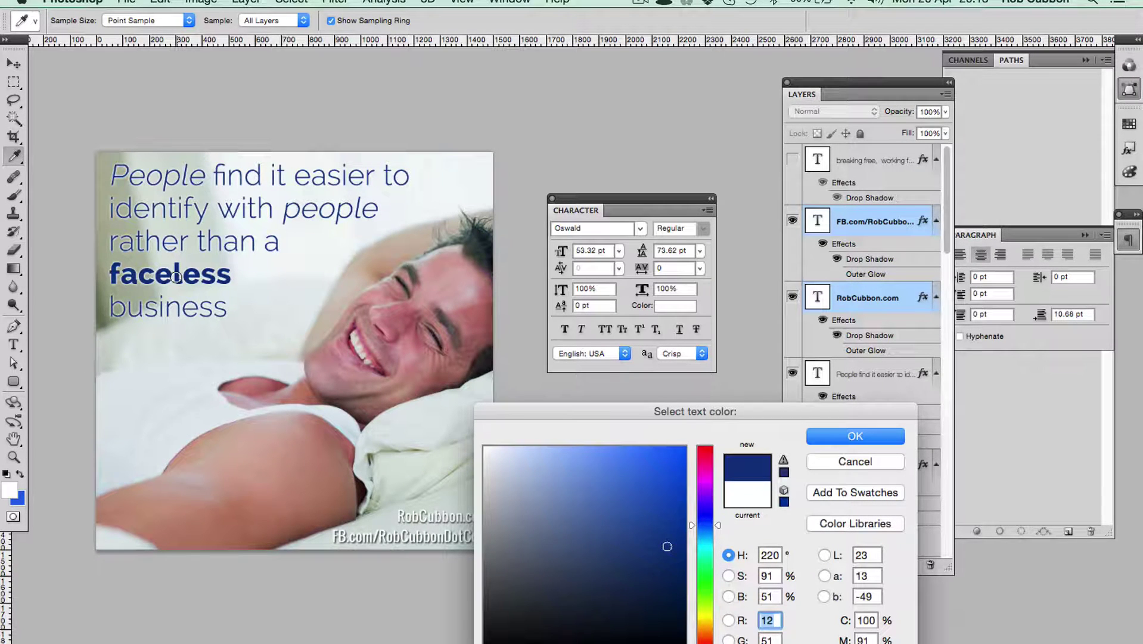
pyautogui.click(476, 235)
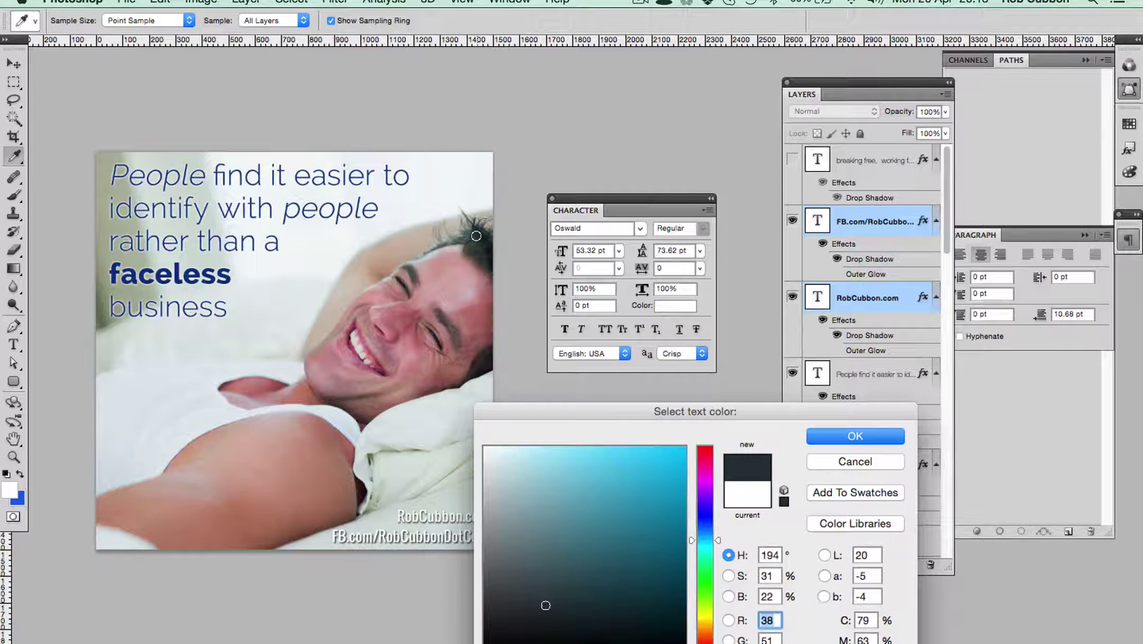
pyautogui.click(849, 435)
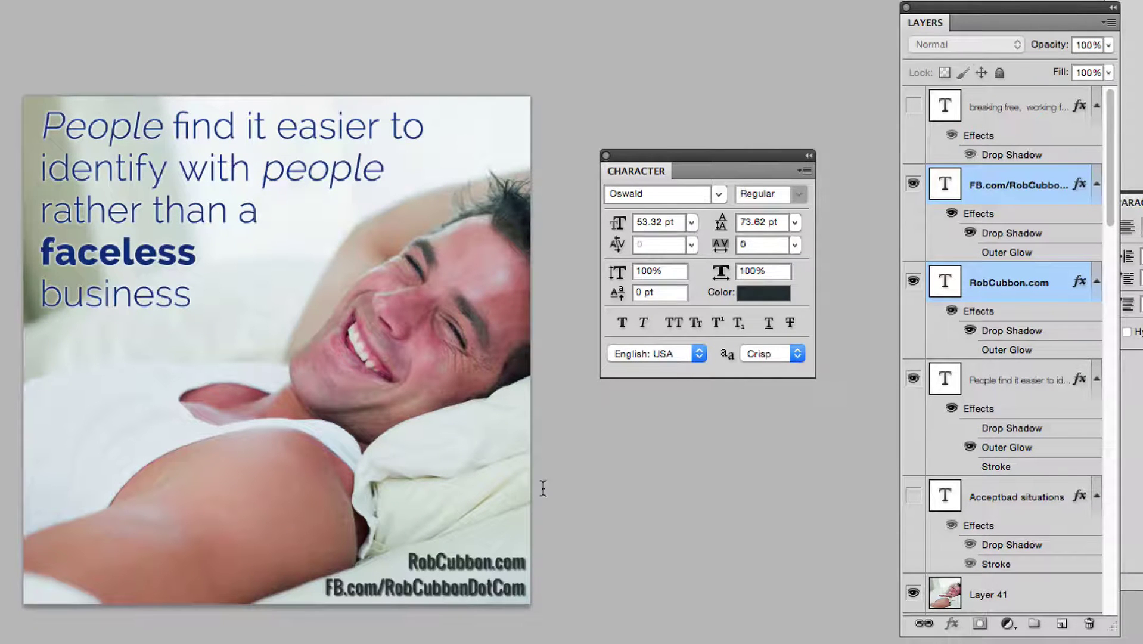
pyautogui.click(970, 233)
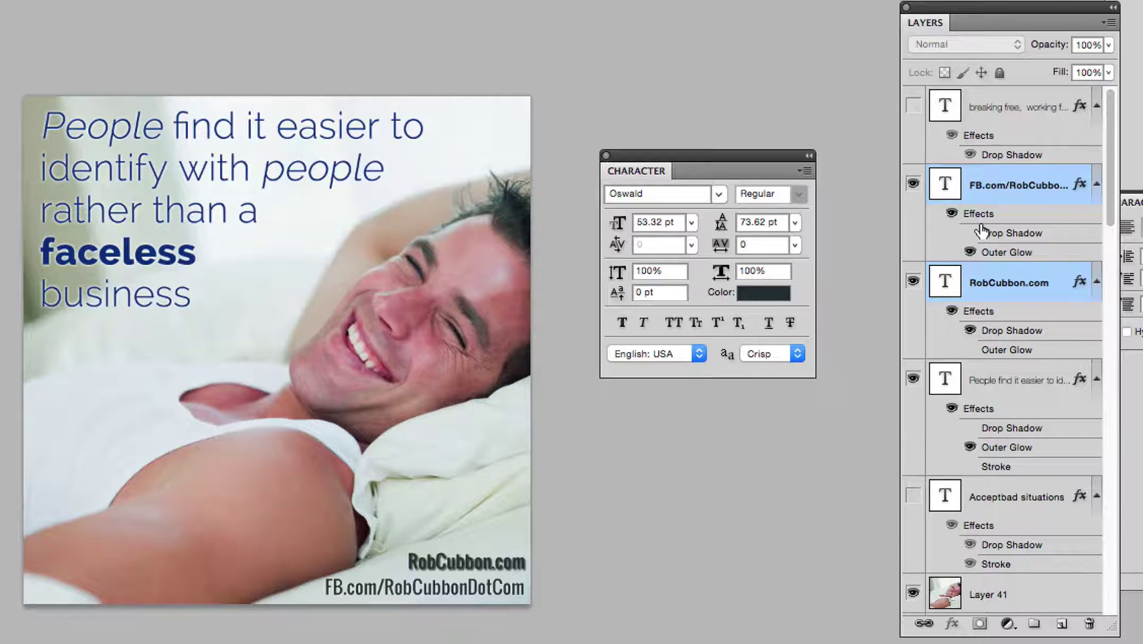
pyautogui.click(970, 330)
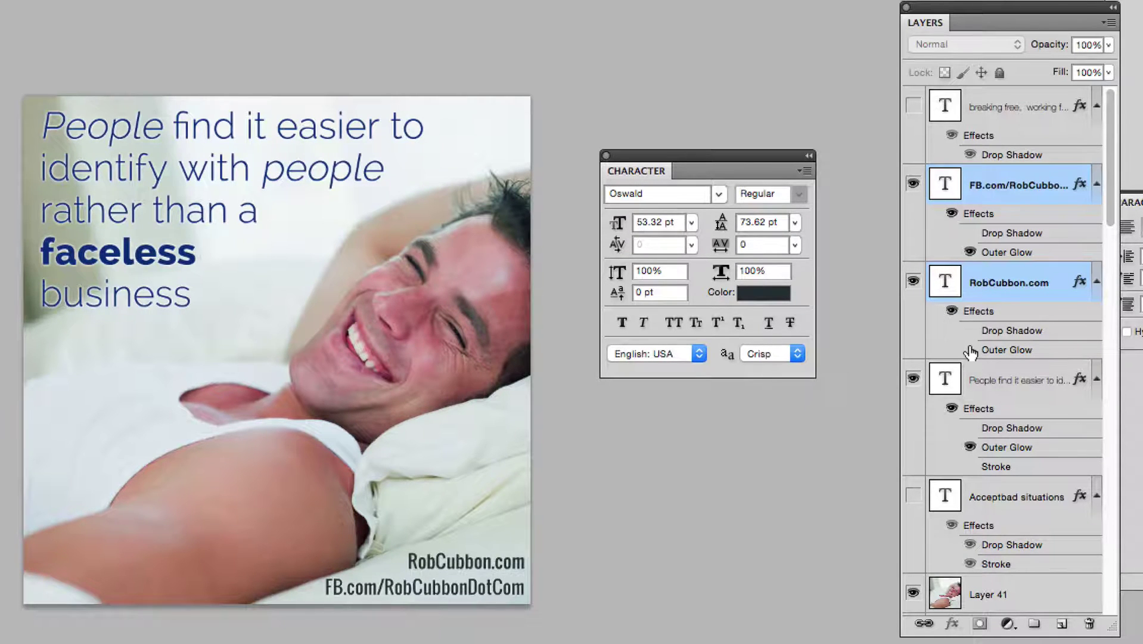
pyautogui.click(970, 349)
pyautogui.click(1021, 276)
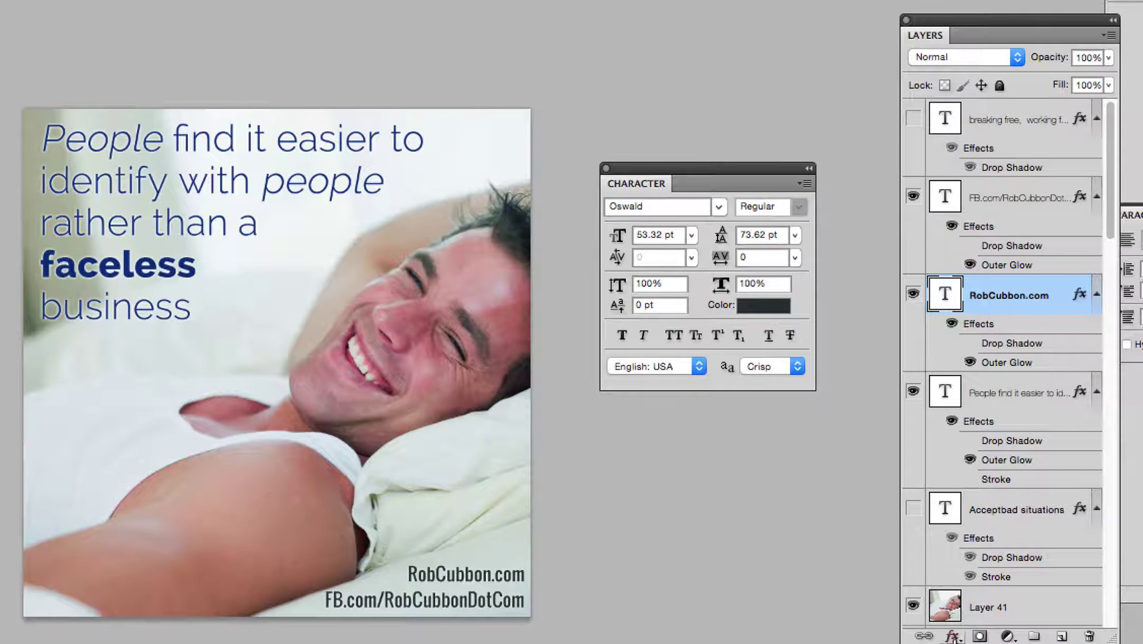
pyautogui.click(953, 636)
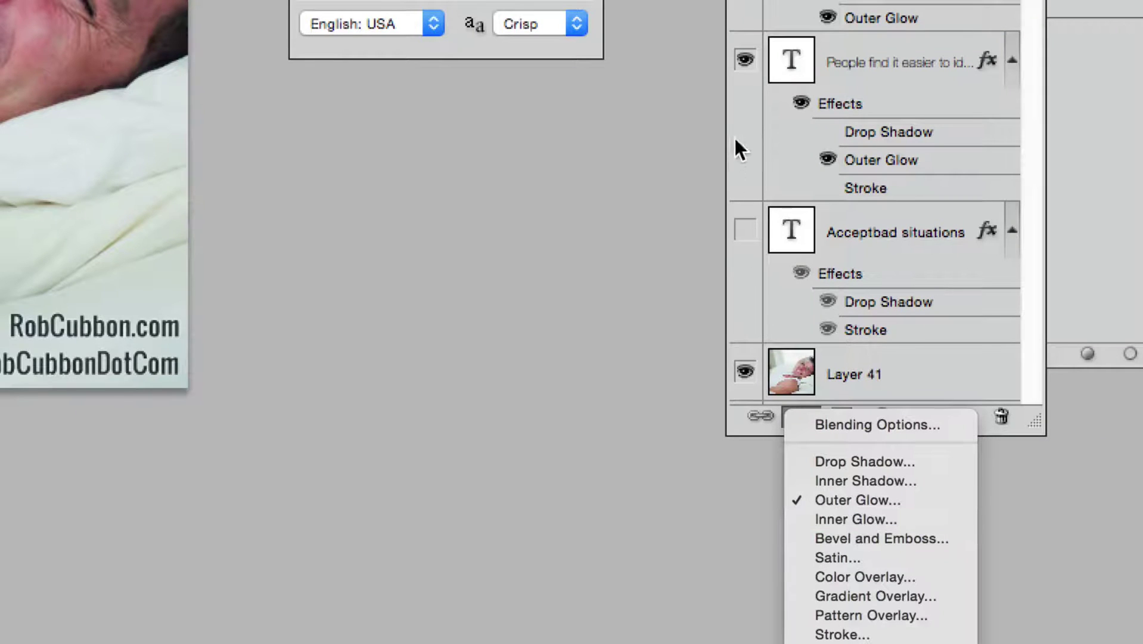
pyautogui.click(735, 139)
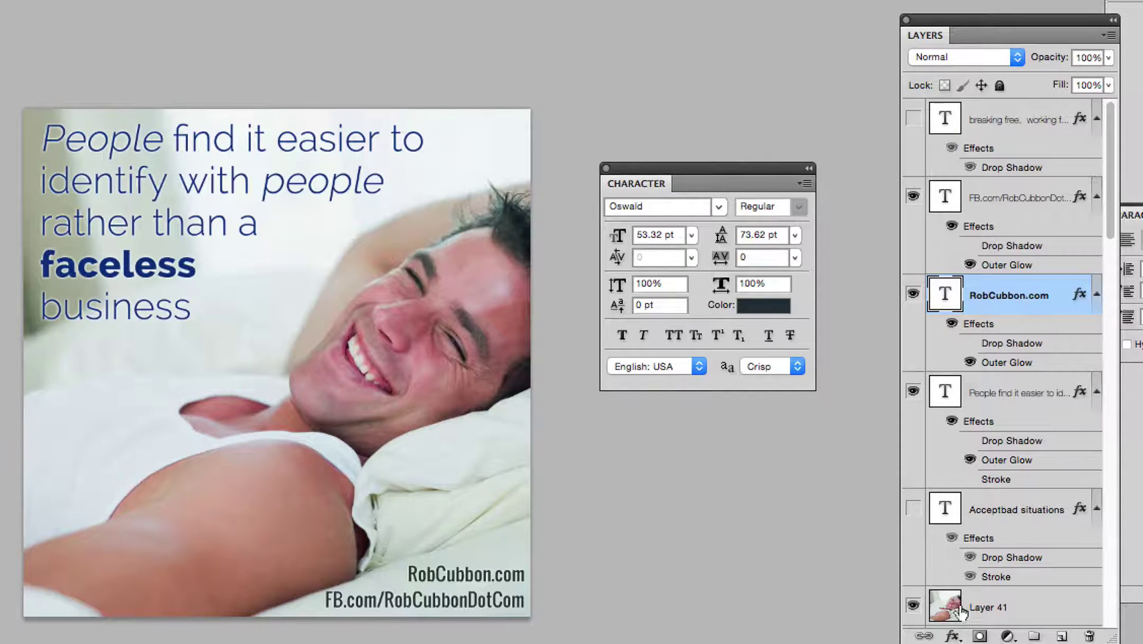
# - On the laughing-man photo layer, dodge the background behind the quote (Midtones, 45% exposure)
pyautogui.click(988, 607)
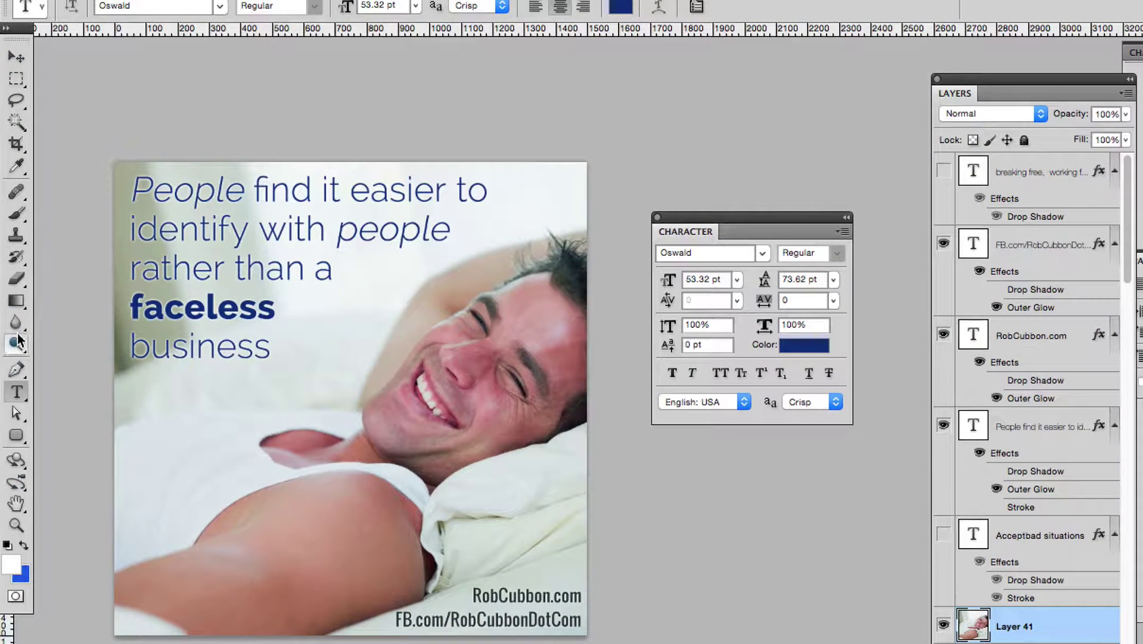
pyautogui.click(18, 343)
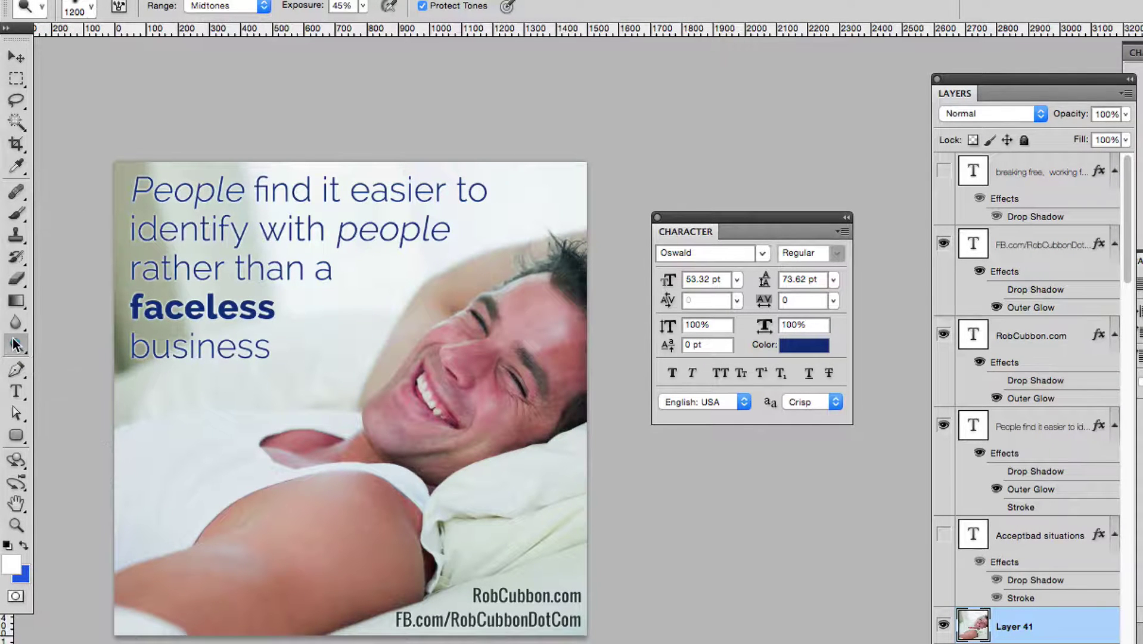
pyautogui.click(18, 343)
pyautogui.click(89, 353)
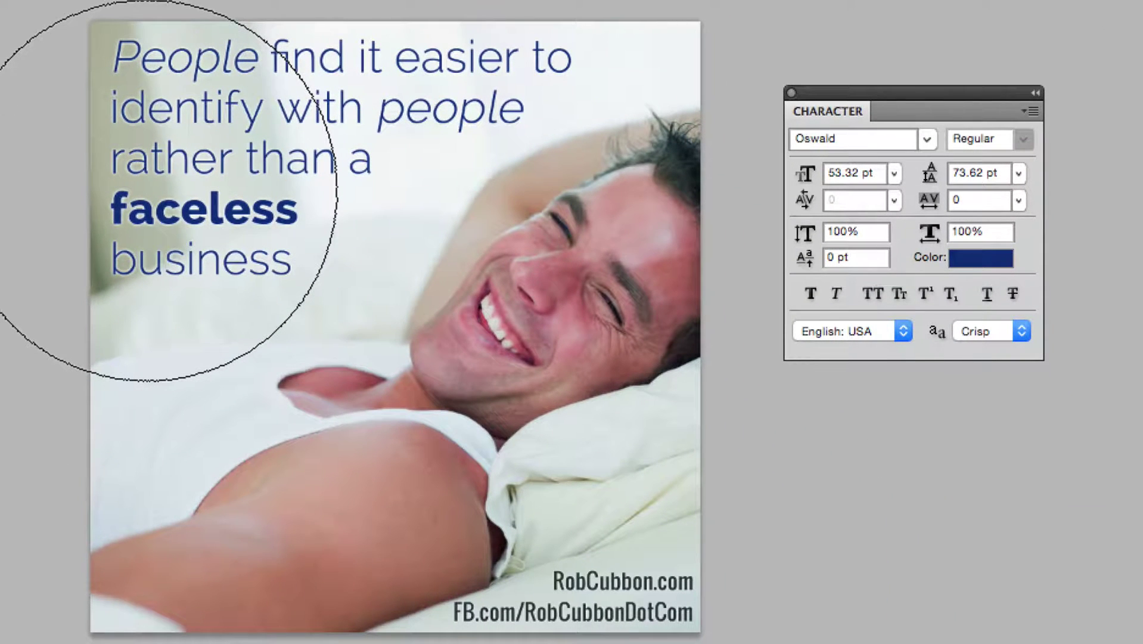
pyautogui.click(148, 190)
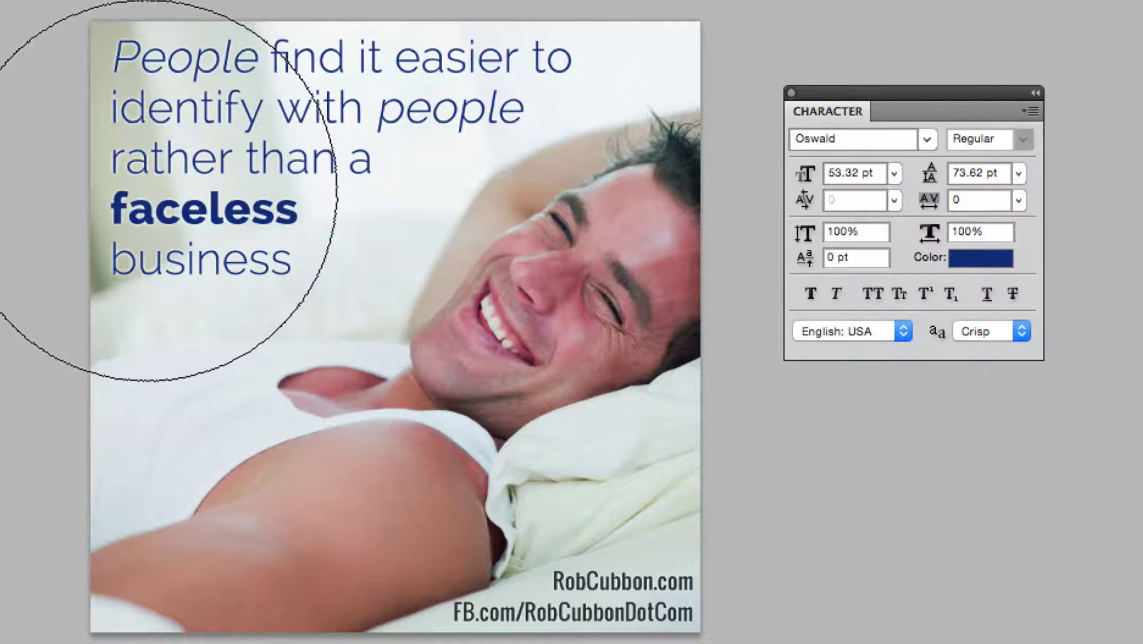
pyautogui.click(148, 190)
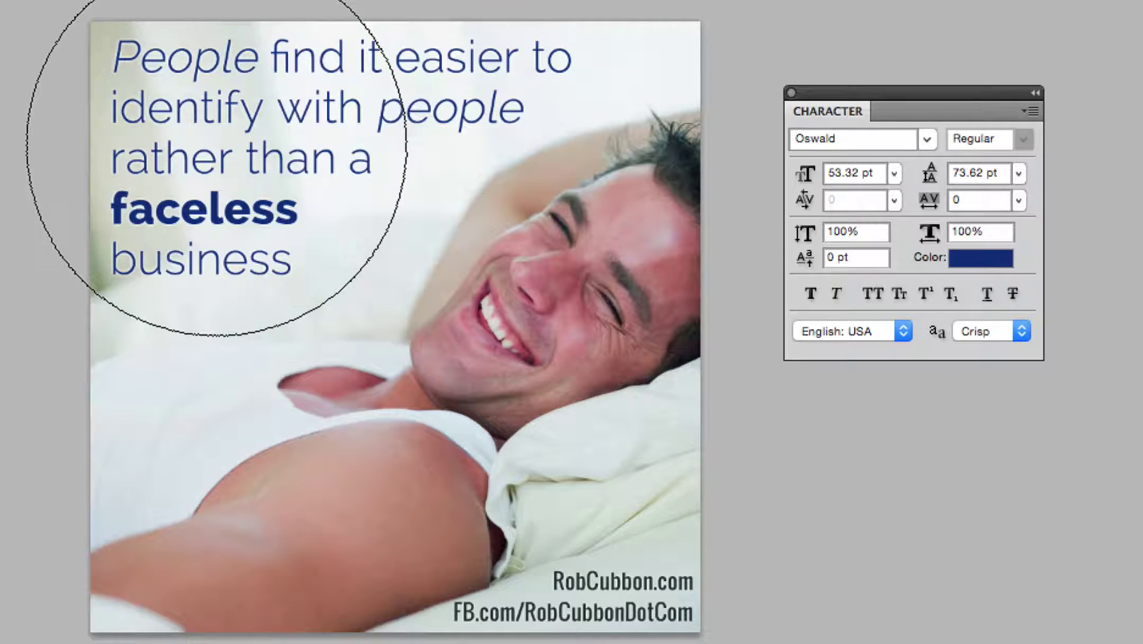
pyautogui.click(154, 228)
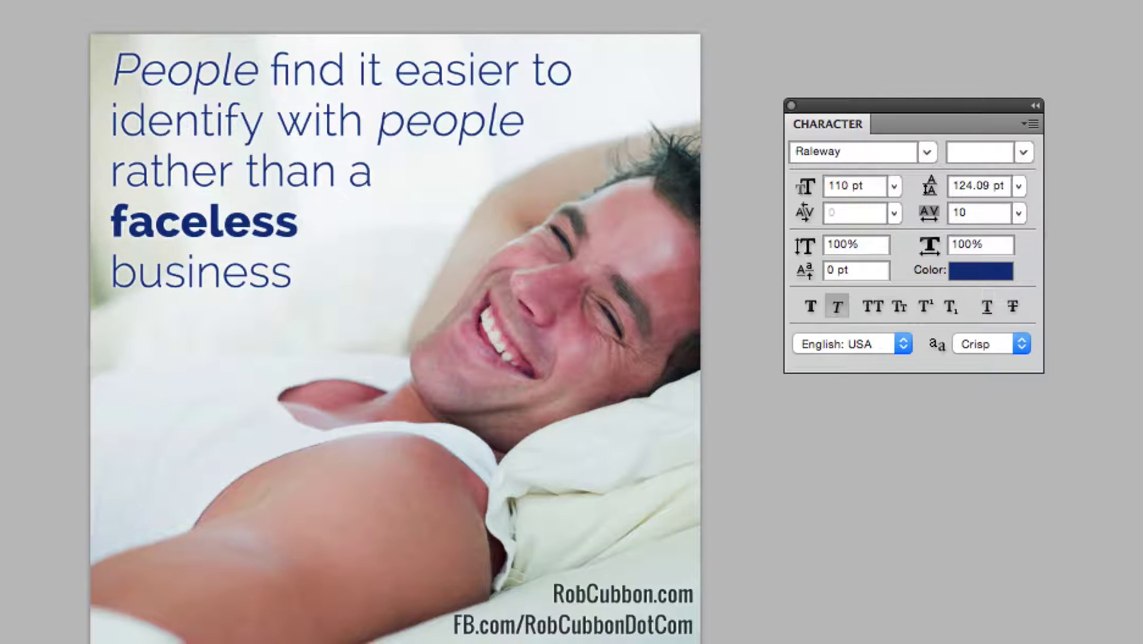
# - Scale the quote text block up from 110 pt to 121.59 pt and zoom out to view the whole image
pyautogui.hotkey('ctrl', 't')
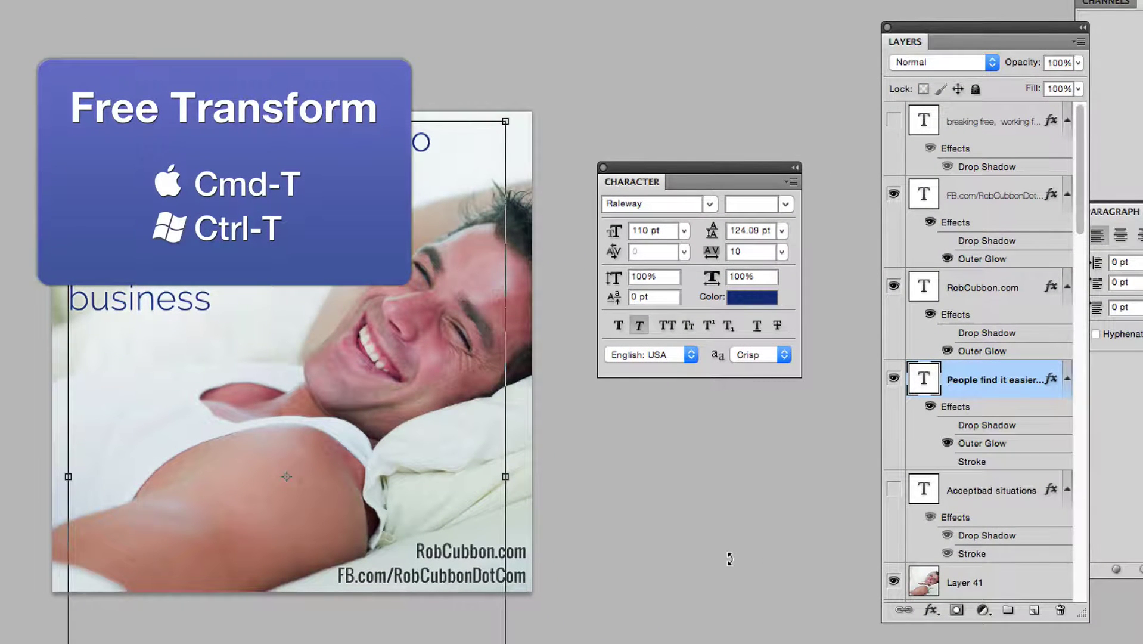
pyautogui.scroll(-5, 702, 536)
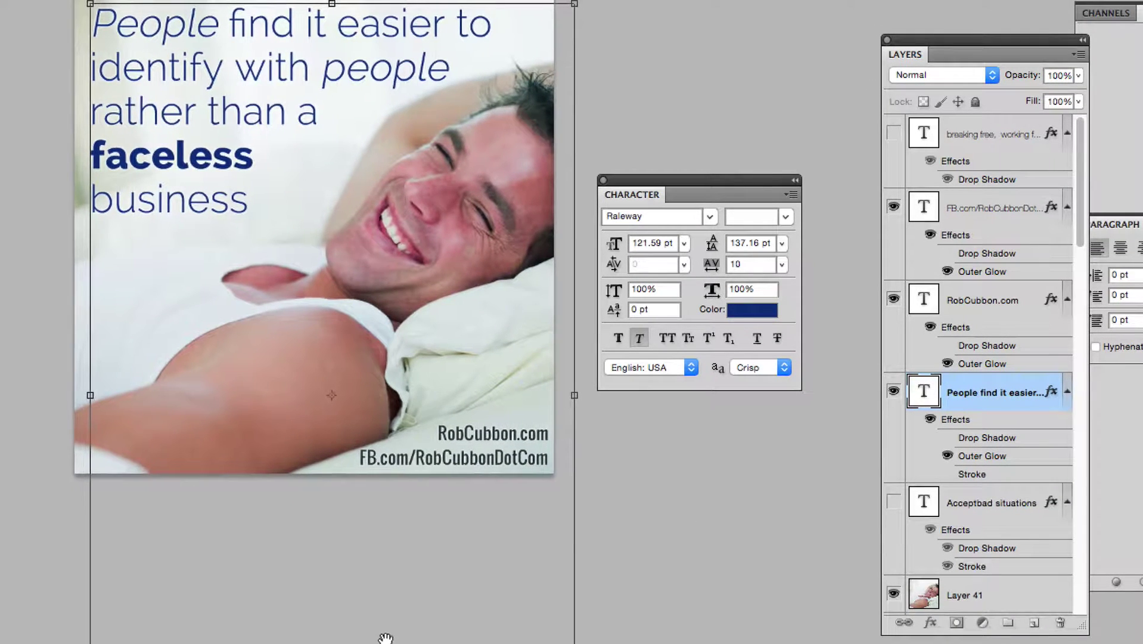
pyautogui.moveTo(381, 639); pyautogui.dragTo(351, 643)
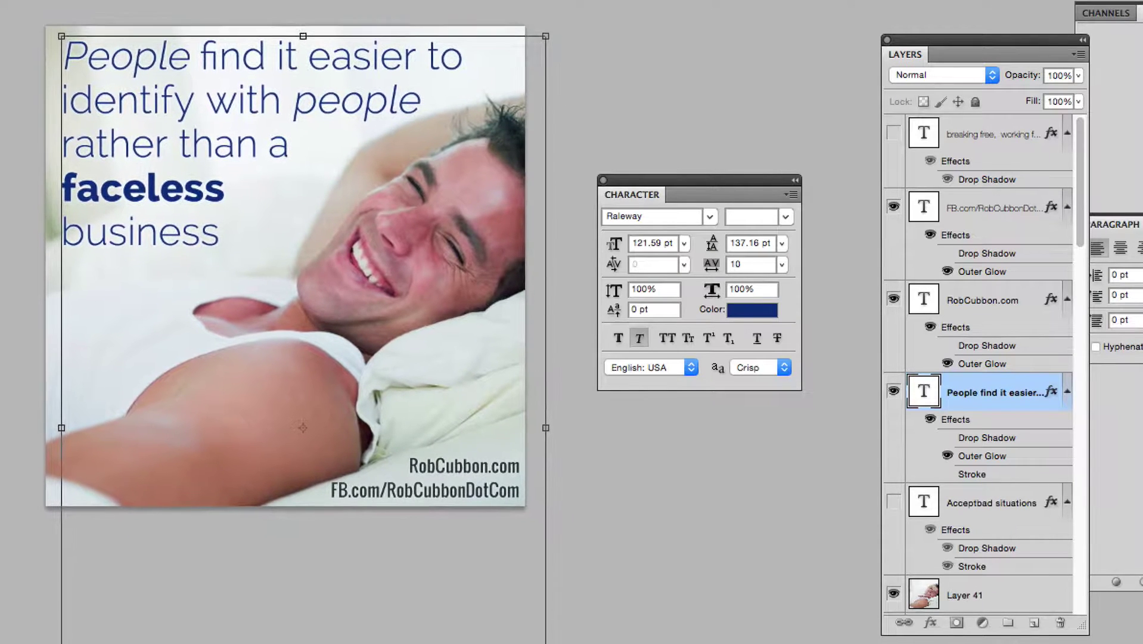
pyautogui.press('Return')
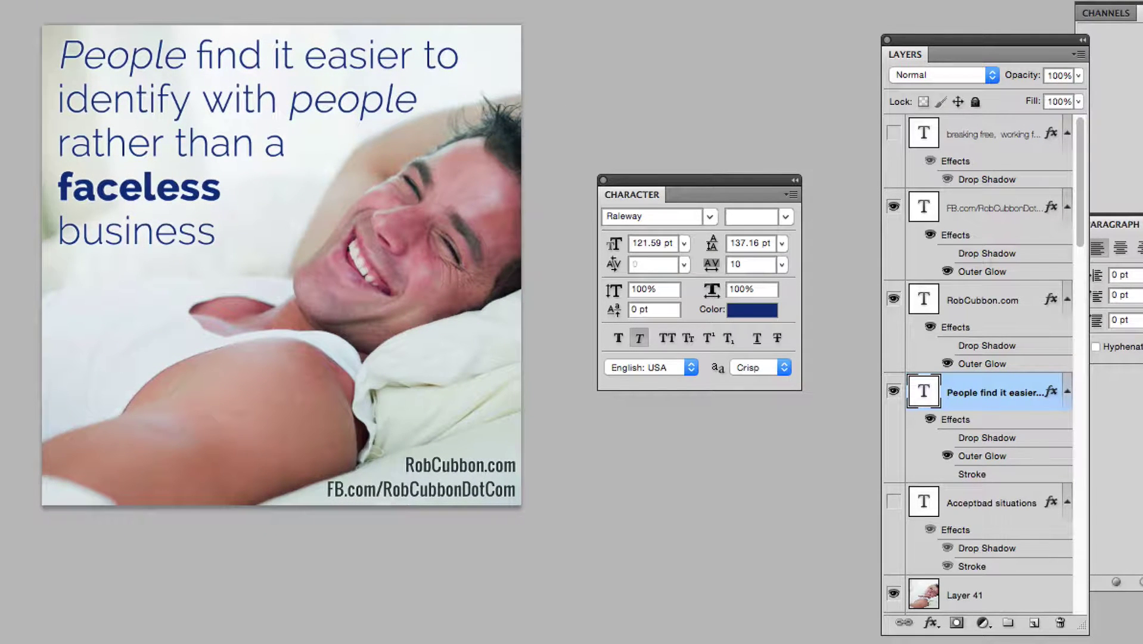
pyautogui.hotkey('ctrl', '-')
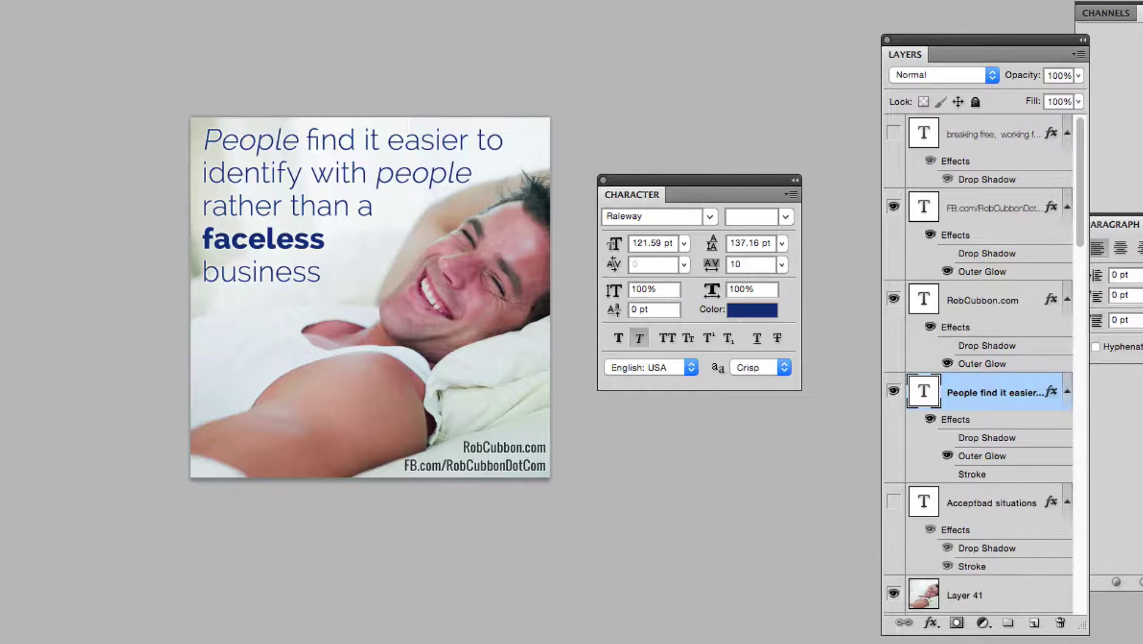
pyautogui.moveTo(419, 526)
pyautogui.mouseDown()
pyautogui.moveTo(185, 488)
pyautogui.moveTo(272, 469)
pyautogui.mouseUp()
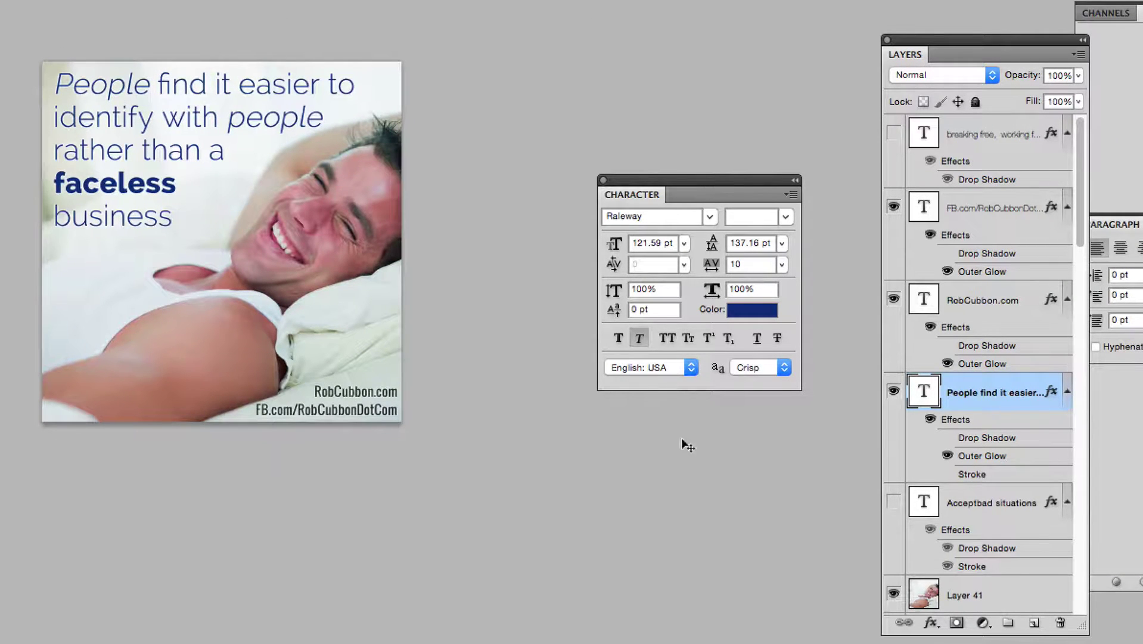
pyautogui.click(961, 595)
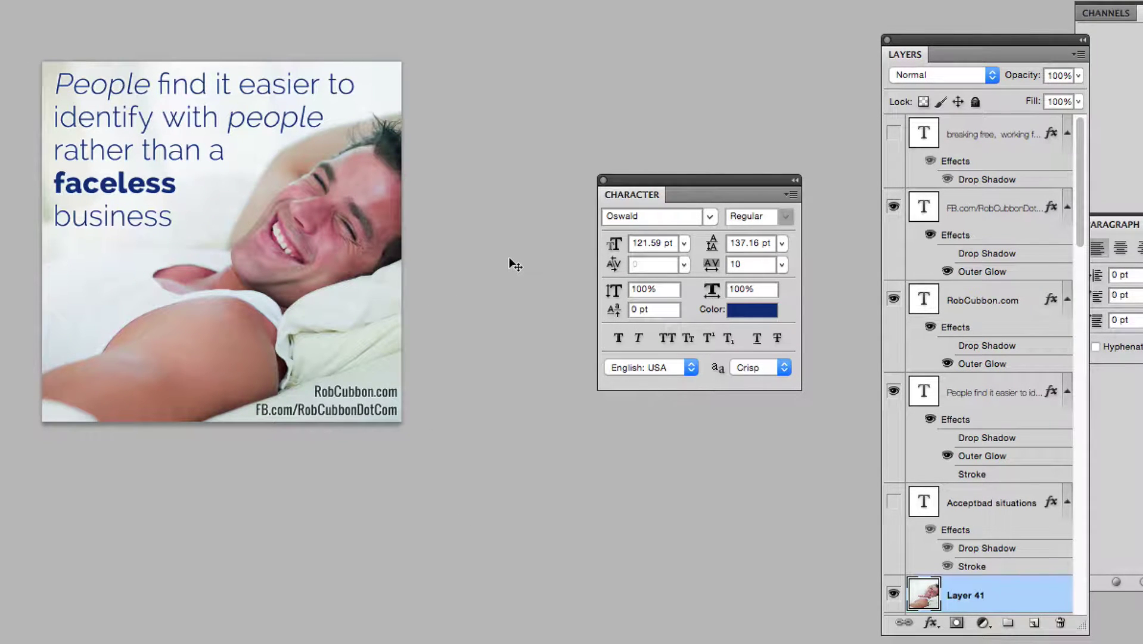
# - Select and copy the entire quote text, then commit the text edit
pyautogui.press('t')
pyautogui.click(142, 113)
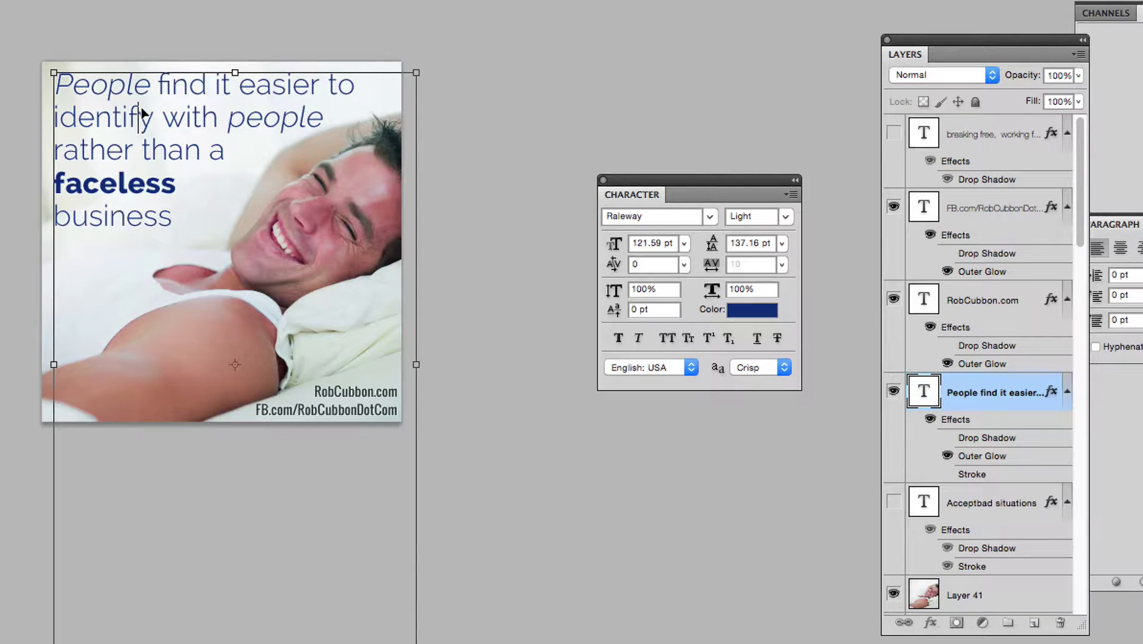
pyautogui.hotkey('ctrl', 'a')
pyautogui.hotkey('ctrl', 'c')
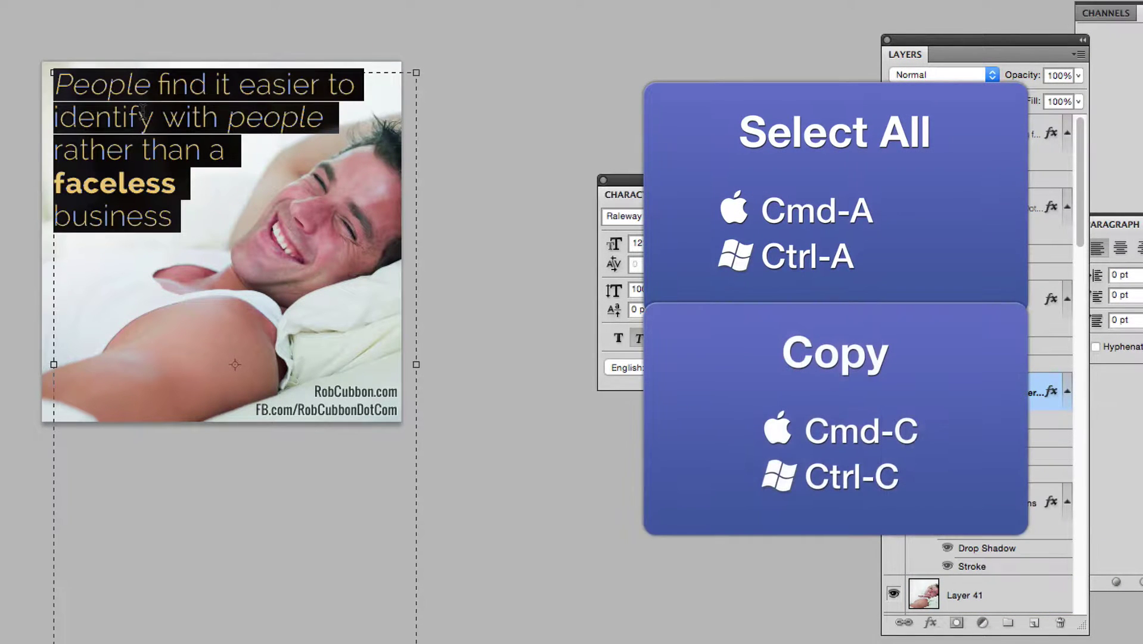
pyautogui.hotkey('ctrl', 'Return')
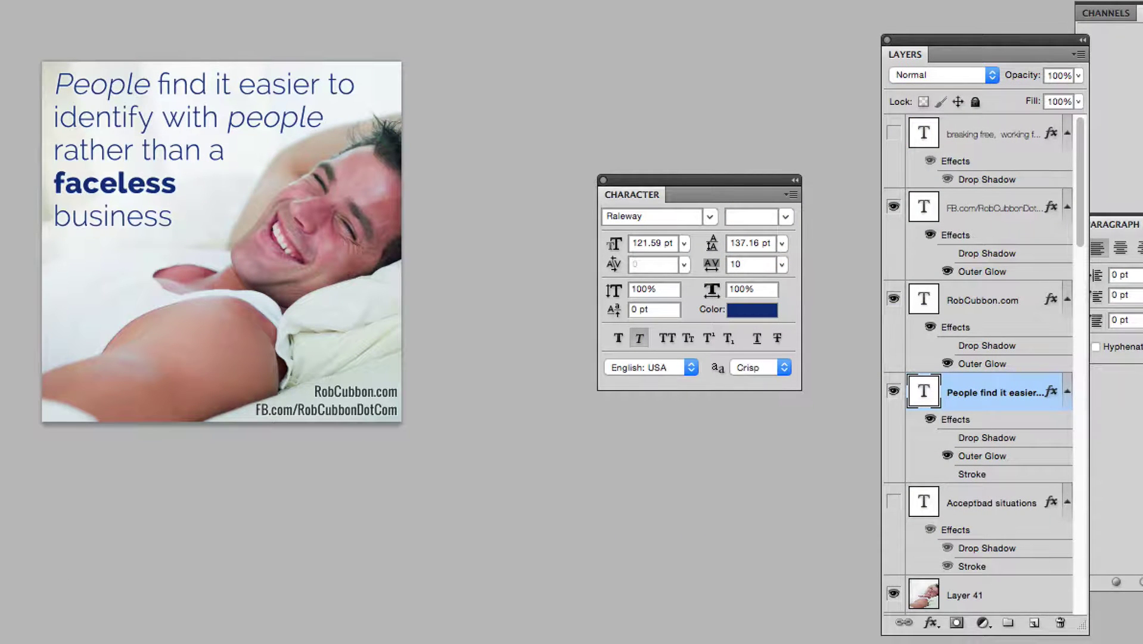
# - Export via Save for Web & Devices as PNG-24 at 1500 × 1500, saving to the Facebook folder
pyautogui.hotkey('ctrl', 'alt', 'shift', 's')
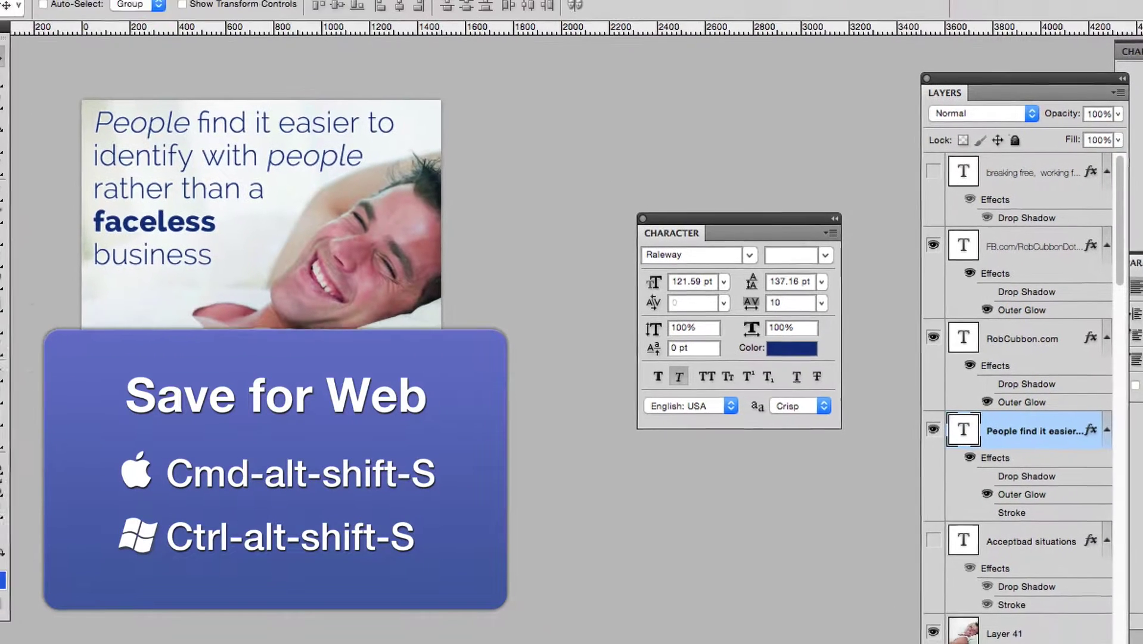
pyautogui.click(152, 3)
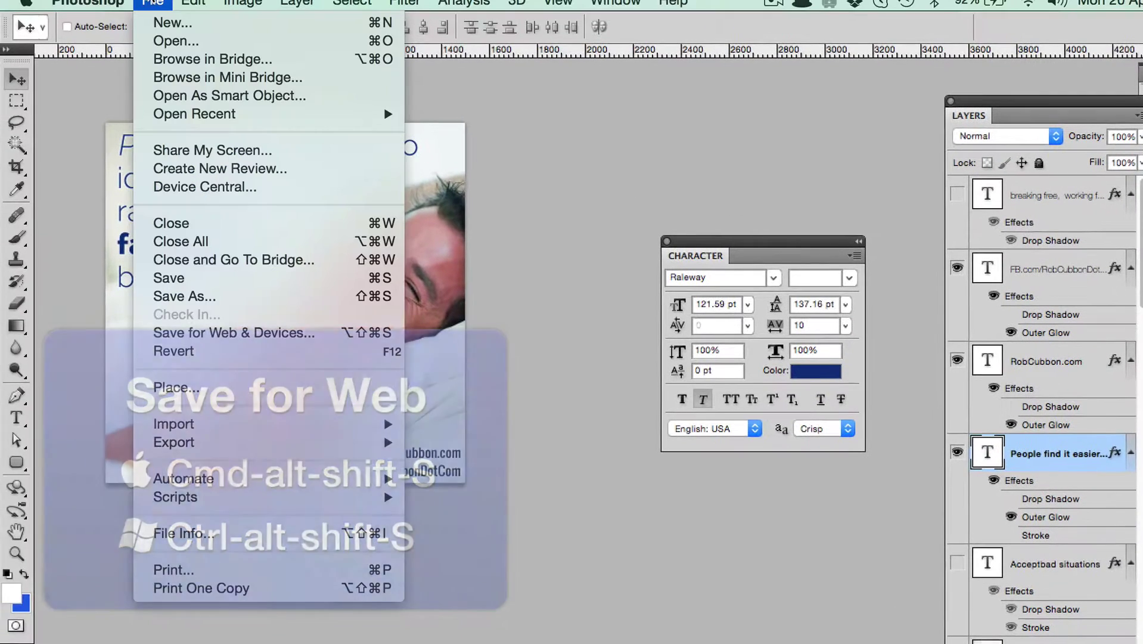
pyautogui.click(215, 336)
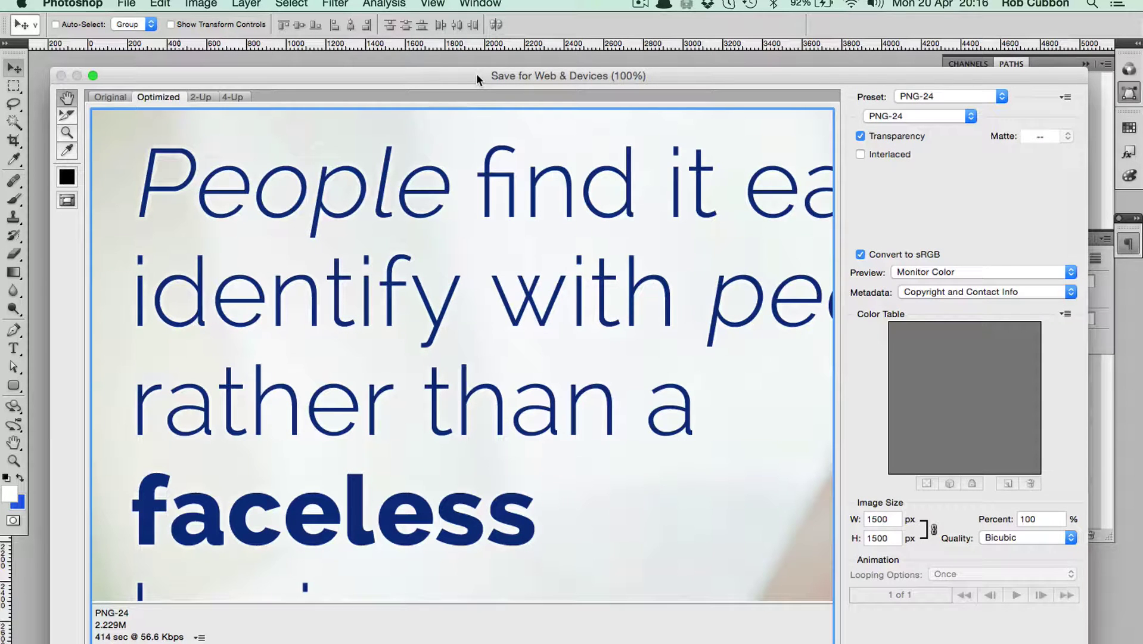
pyautogui.moveTo(476, 73); pyautogui.dragTo(454, 47)
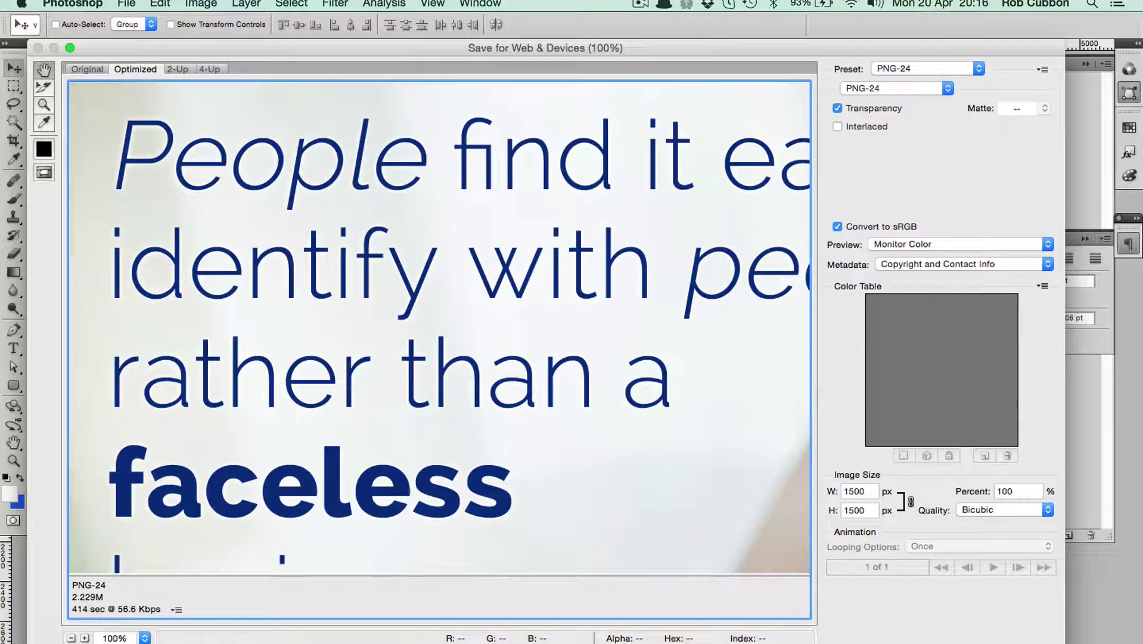
pyautogui.press('Return')
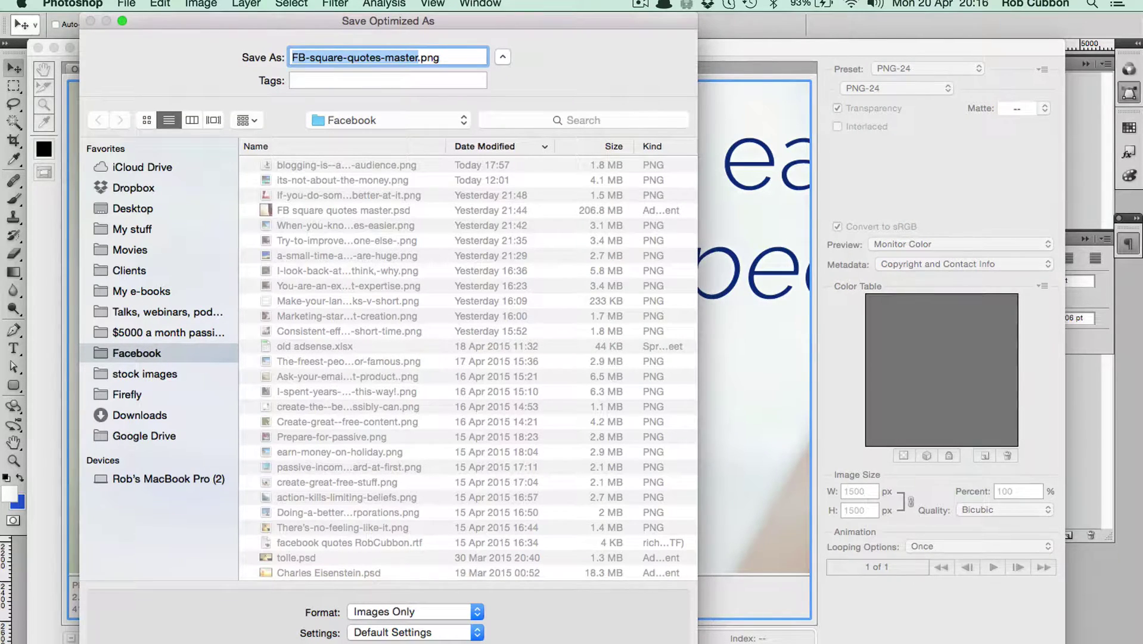
# - Paste the copied quote ('People find it easier to identify with…') as the PNG file name
pyautogui.press('super+v')
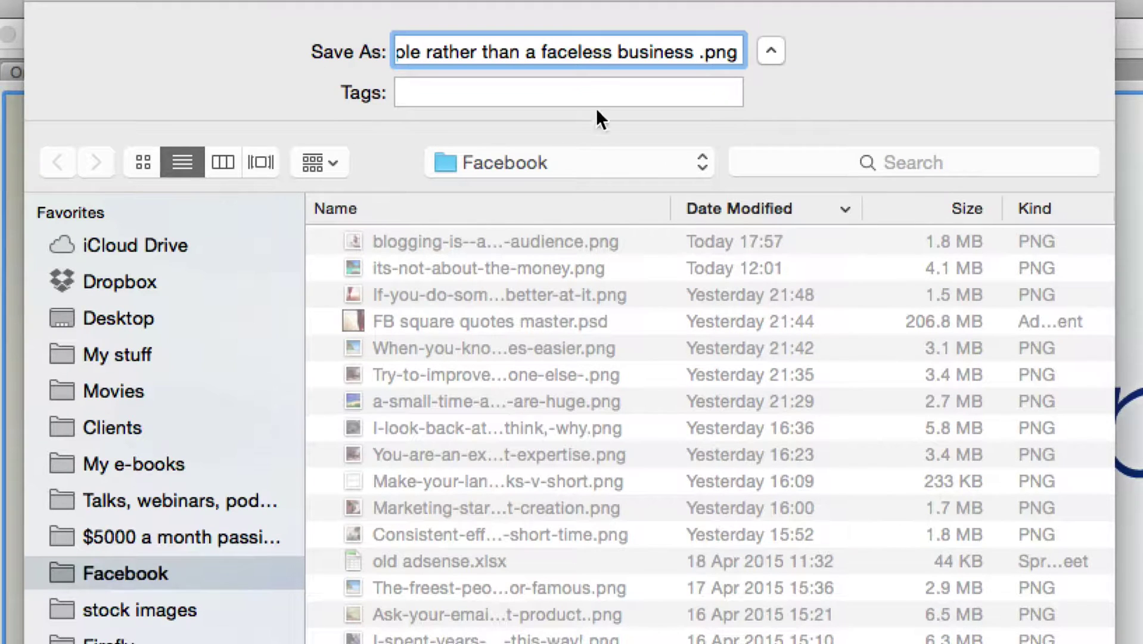
pyautogui.moveTo(594, 51); pyautogui.dragTo(222, 25)
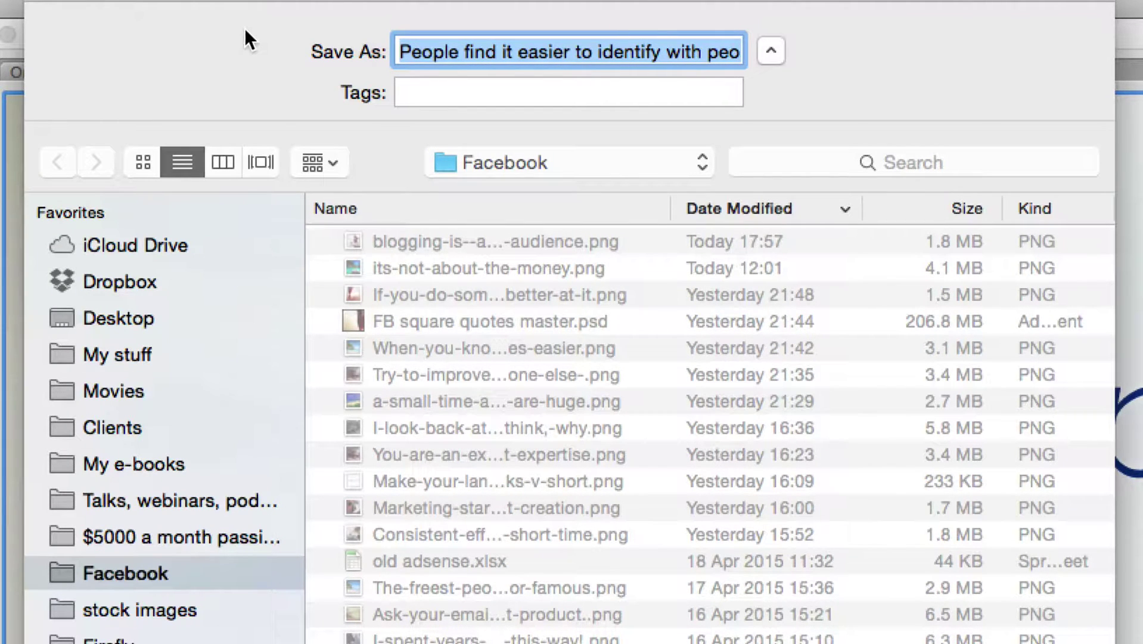
pyautogui.click(443, 46)
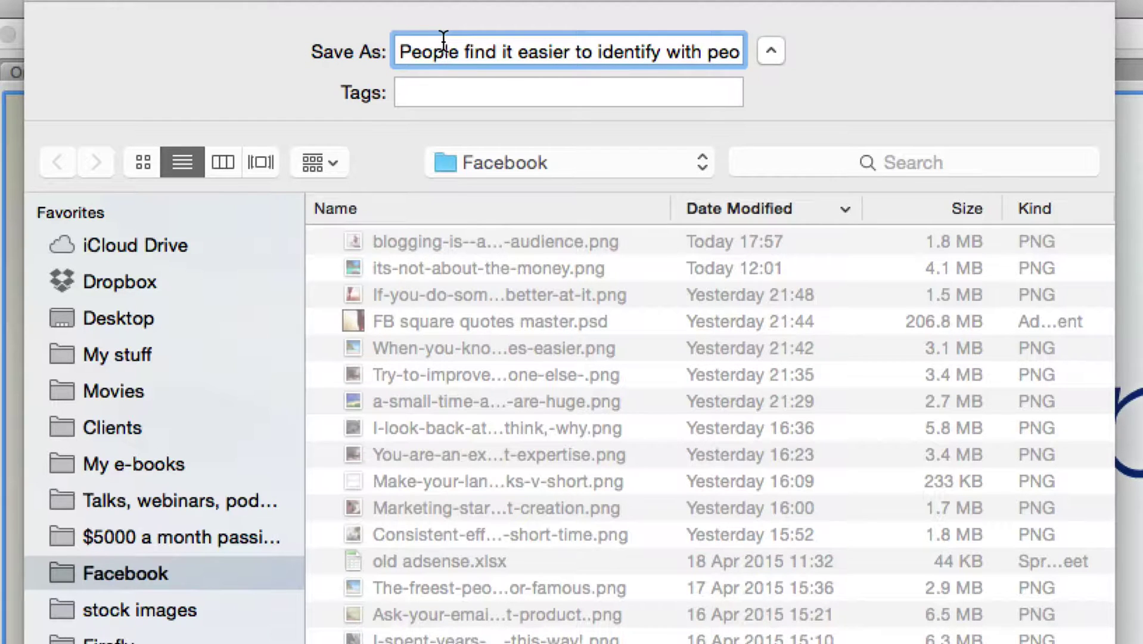